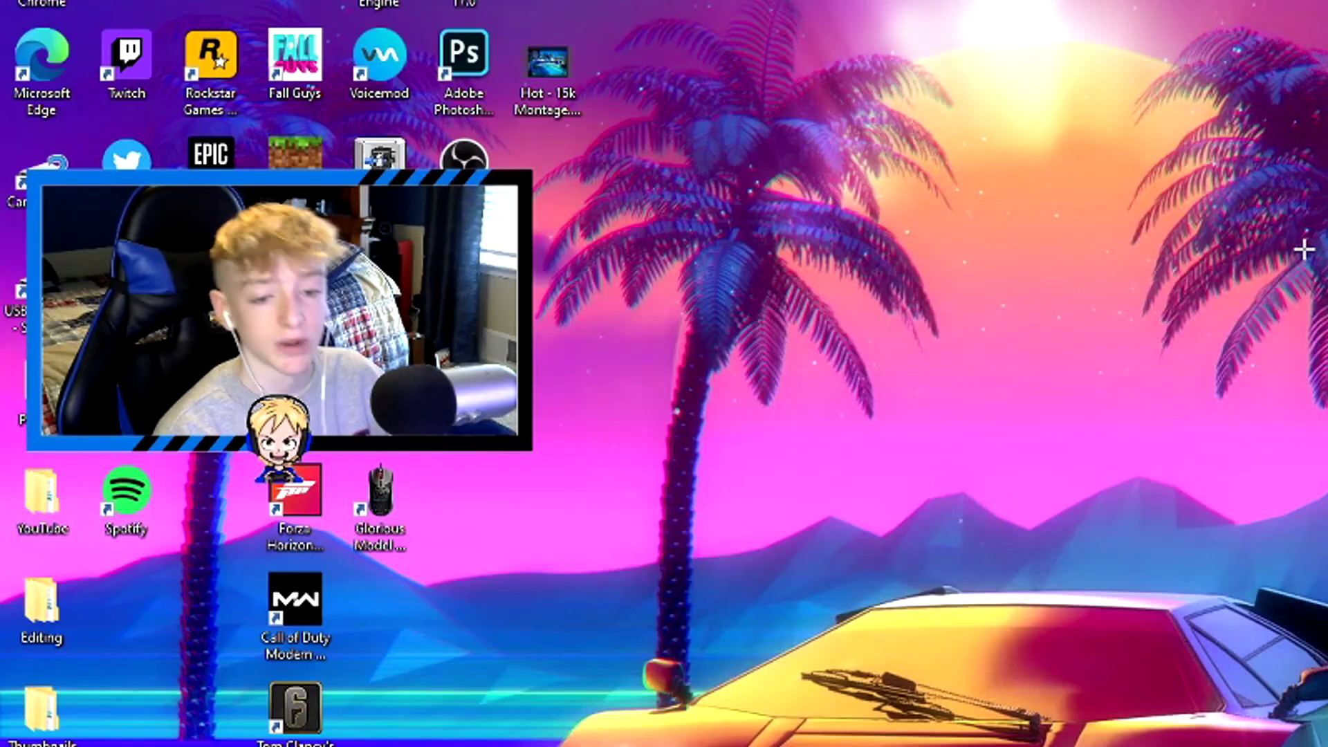
Launch AMD Radeon Software from the desktop context menu and go to the Gaming section
right_click(1113, 235)
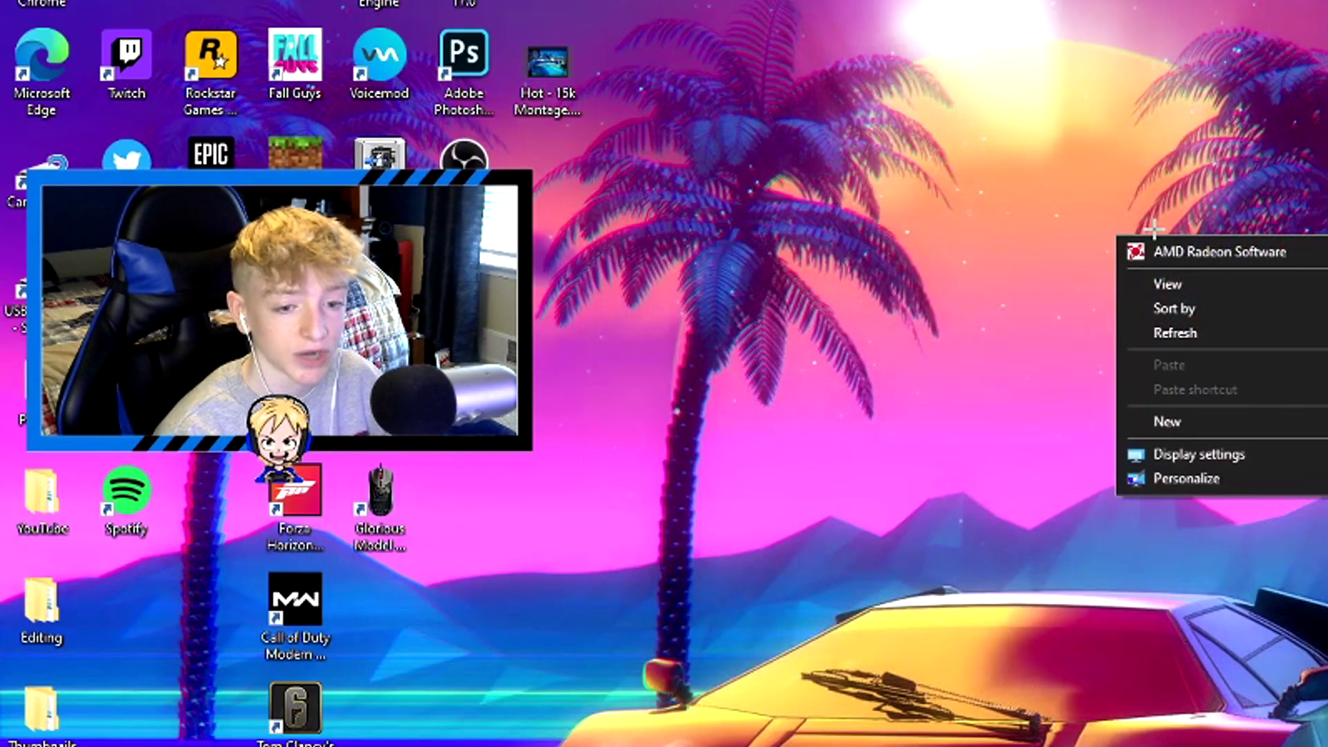
click(874, 217)
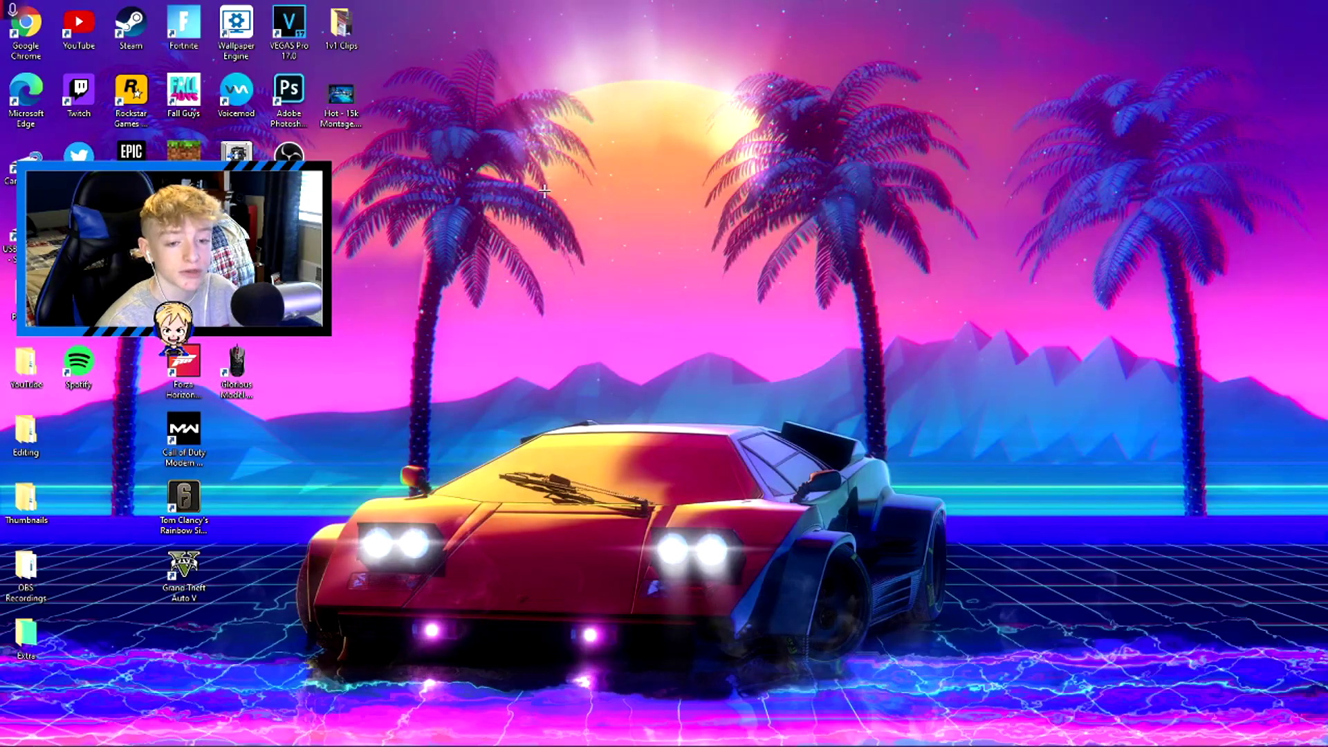
right_click(544, 191)
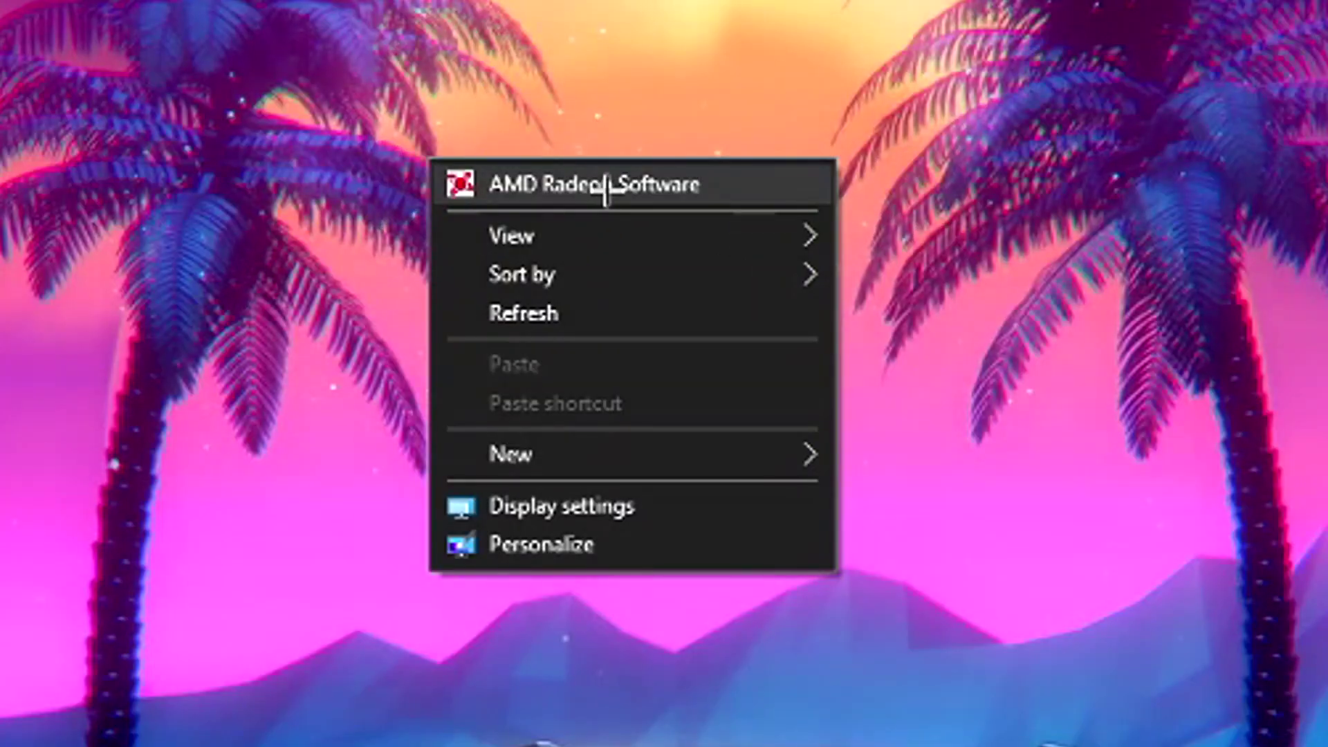
click(617, 202)
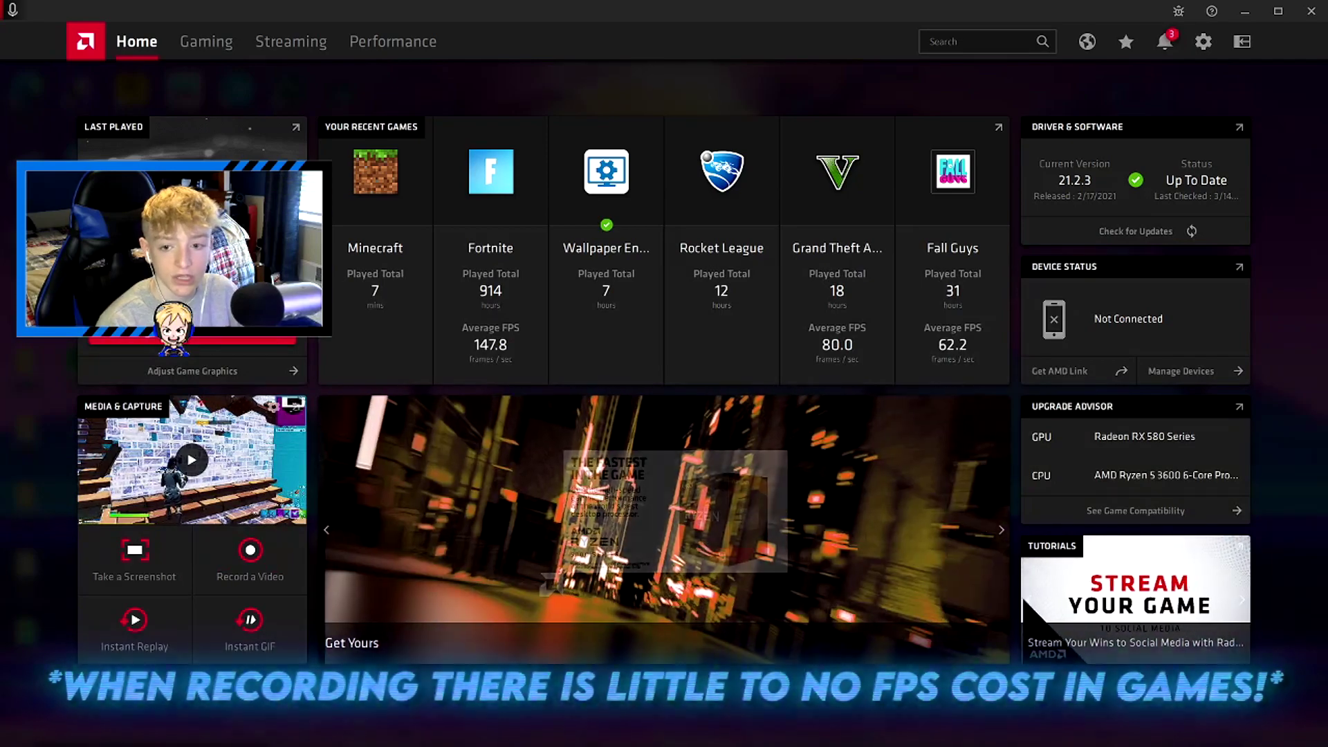
click(207, 41)
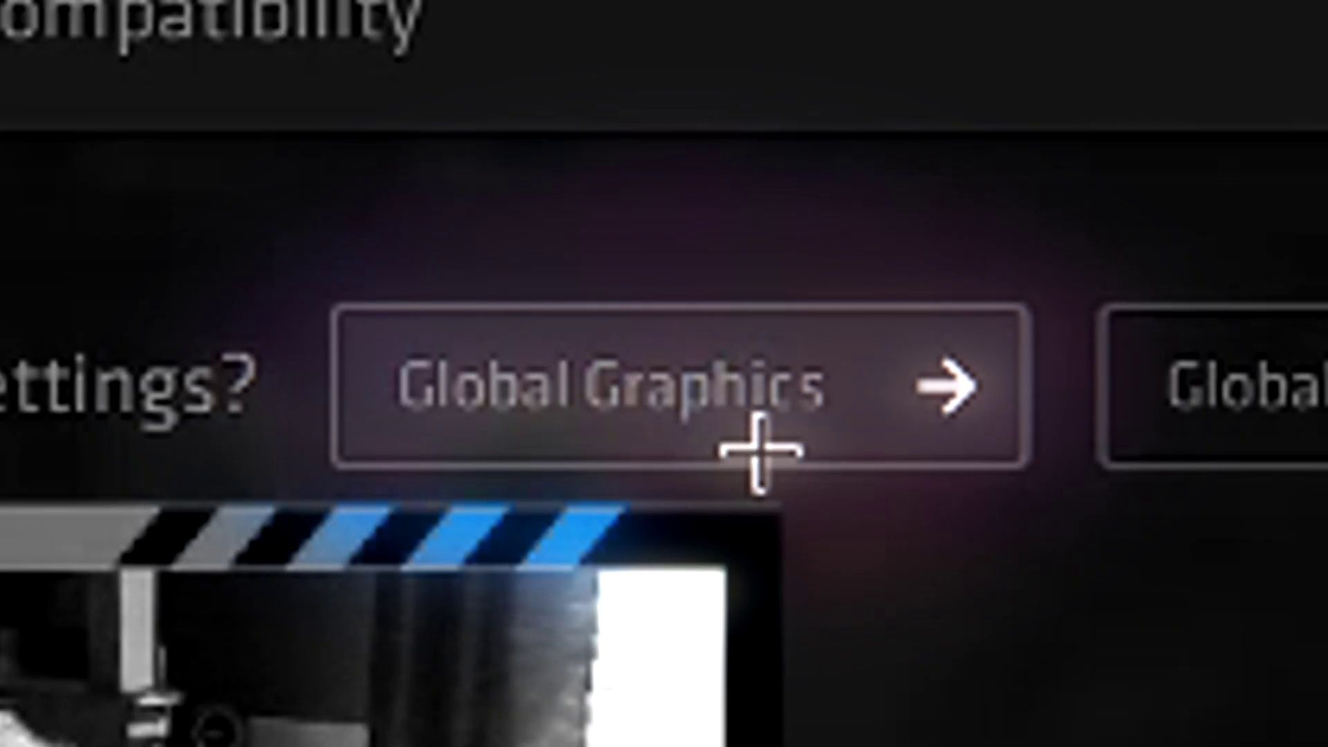
Open Global Graphics, expand its Advanced options, then move on to the Display settings
click(799, 413)
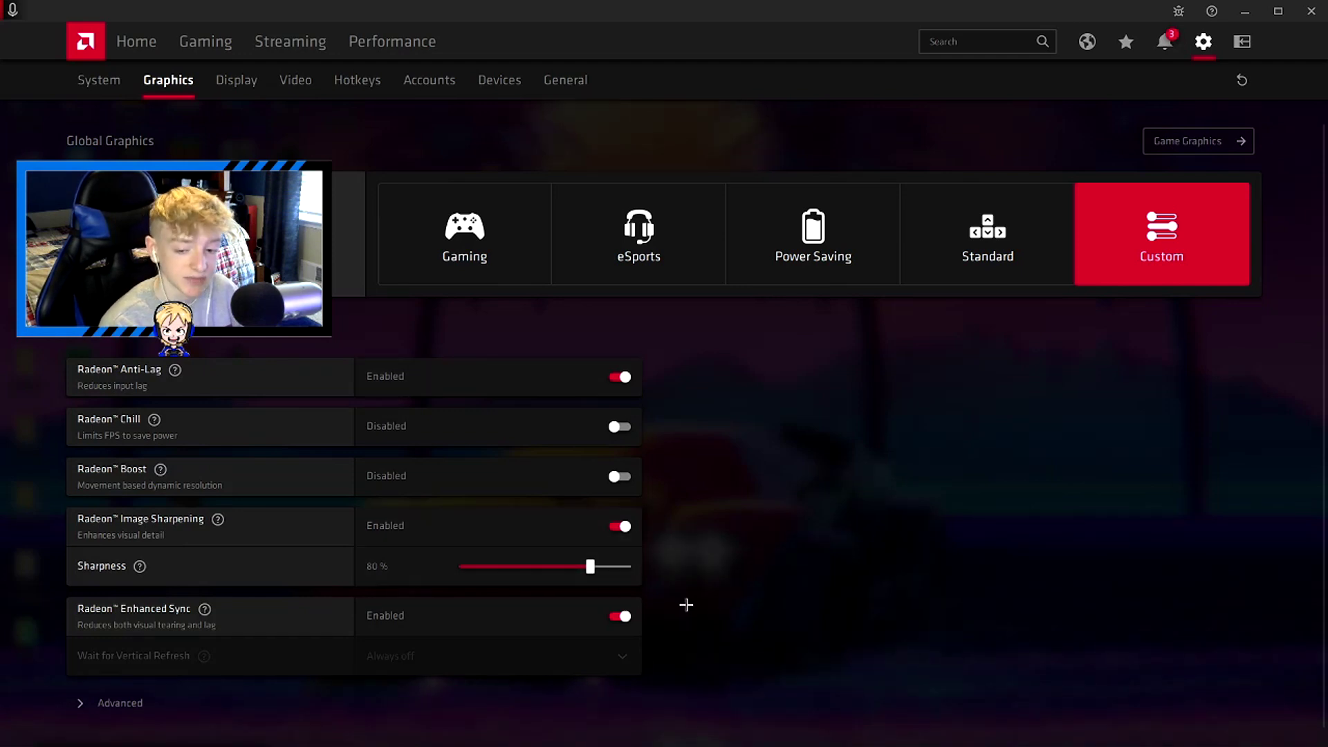
click(80, 702)
scroll(23, 622, down, 8)
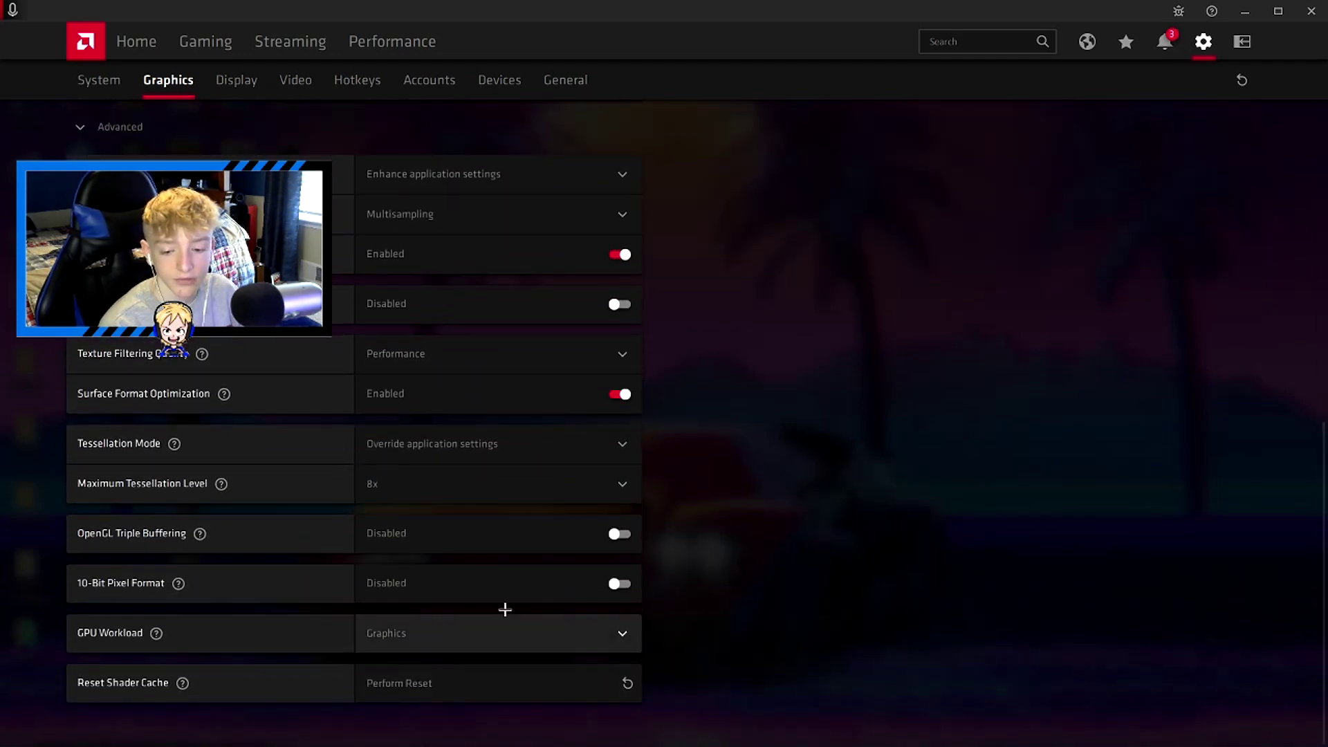
scroll(987, 352, up, 7)
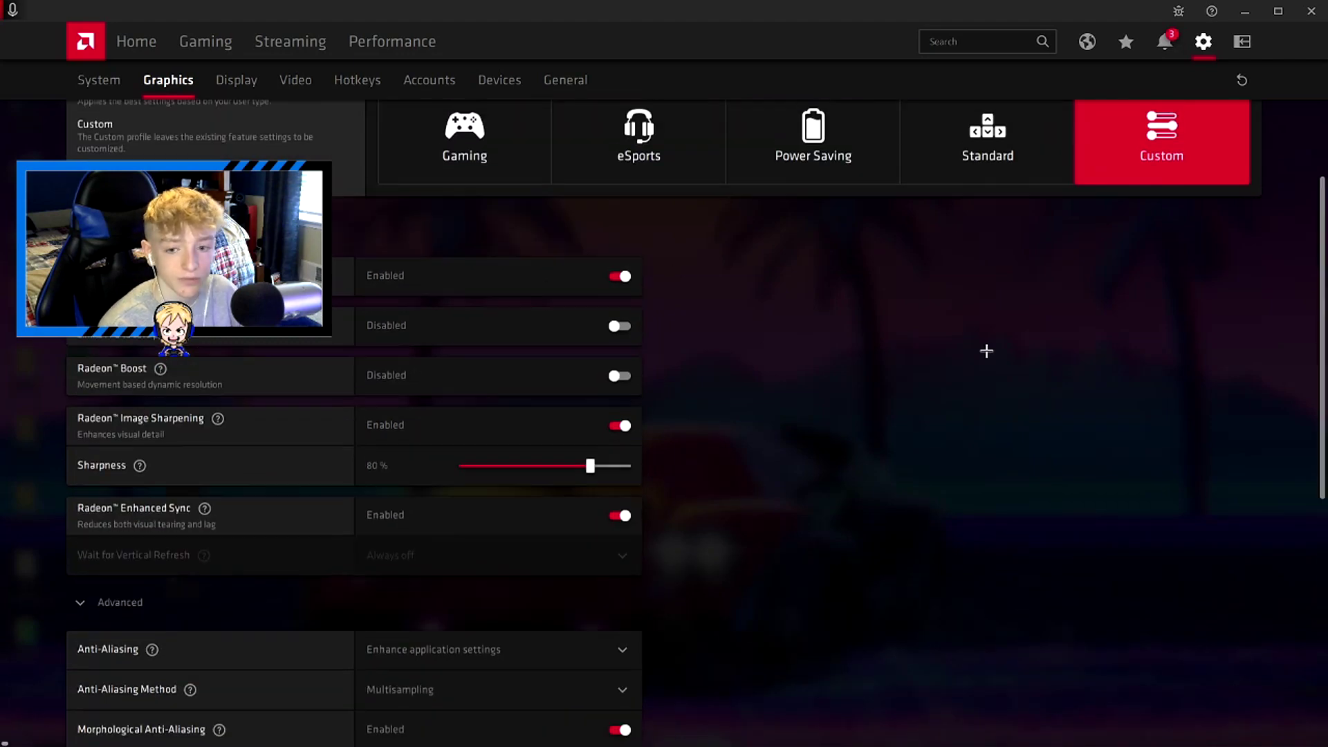
click(236, 80)
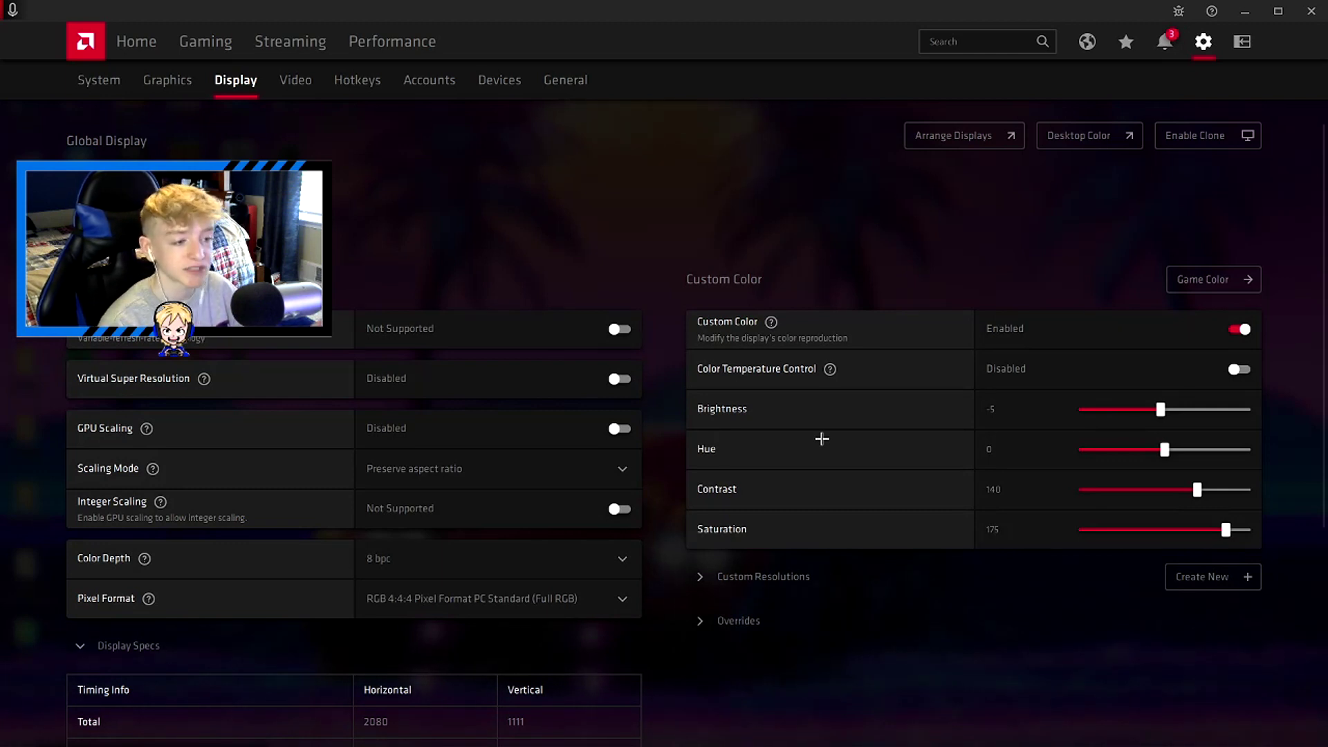
Expand Custom Resolutions and Display Overrides, then review the Video and Hotkeys pages
click(700, 576)
scroll(691, 510, down, 2)
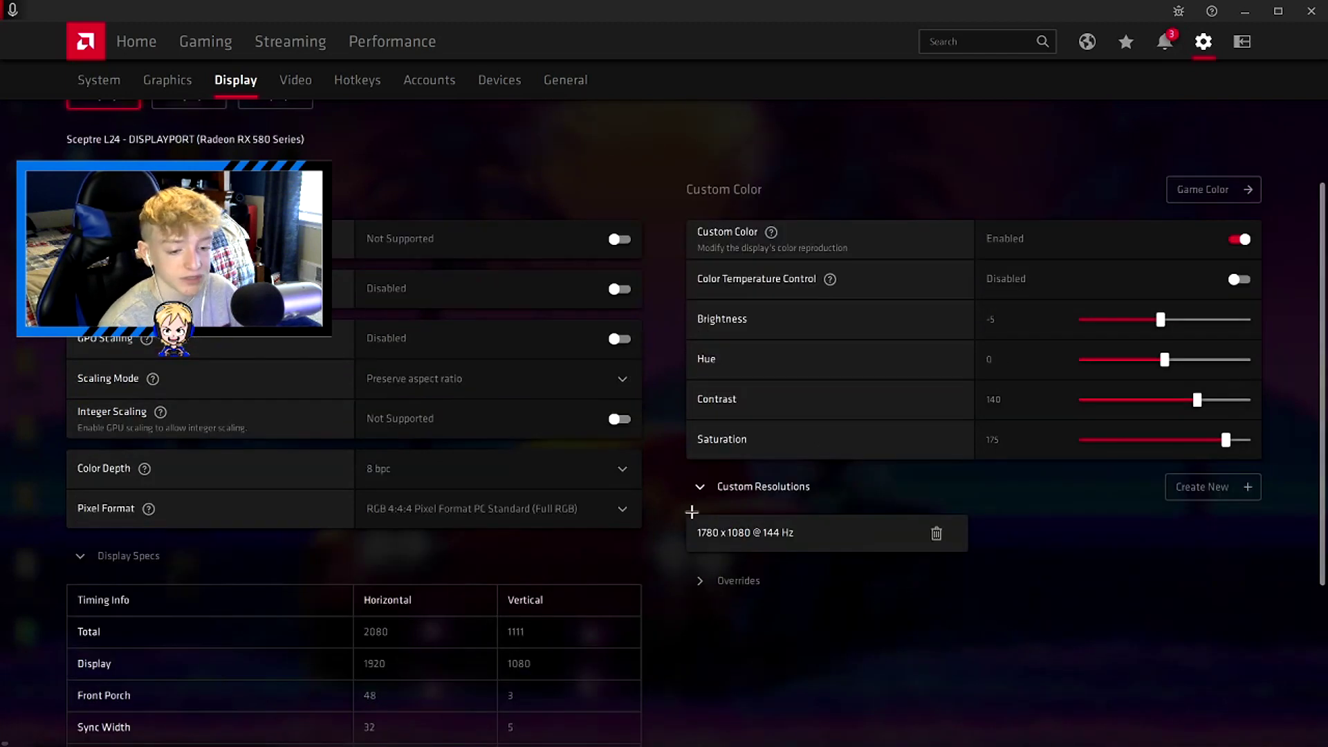
scroll(798, 525, down, 2)
click(700, 490)
scroll(700, 491, up, 3)
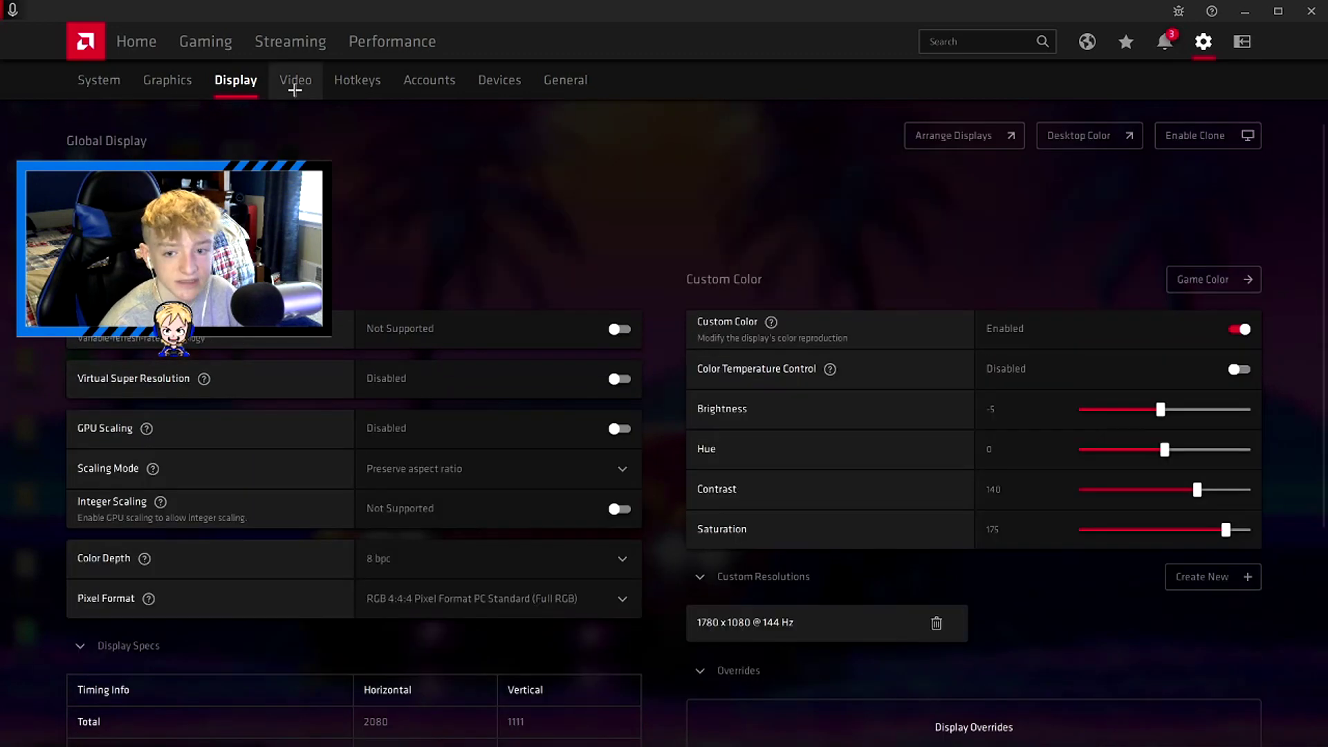
click(311, 83)
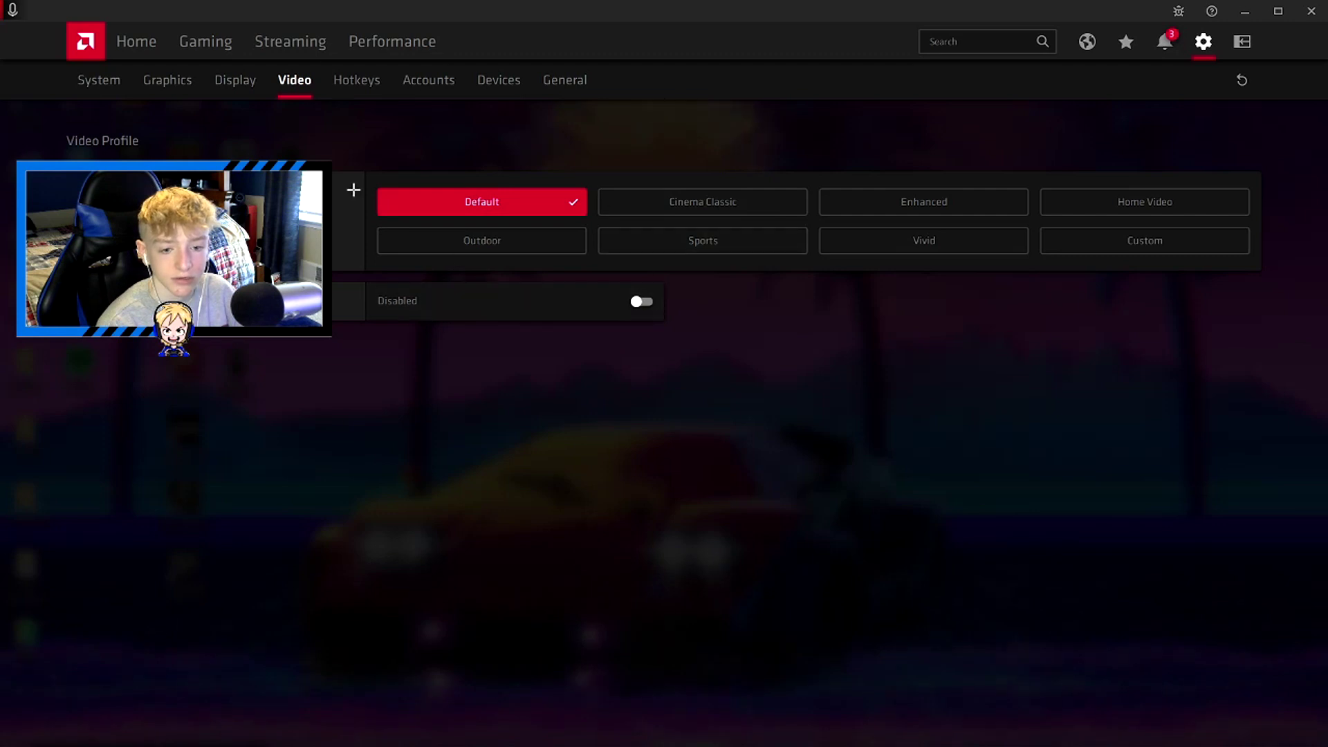
click(357, 80)
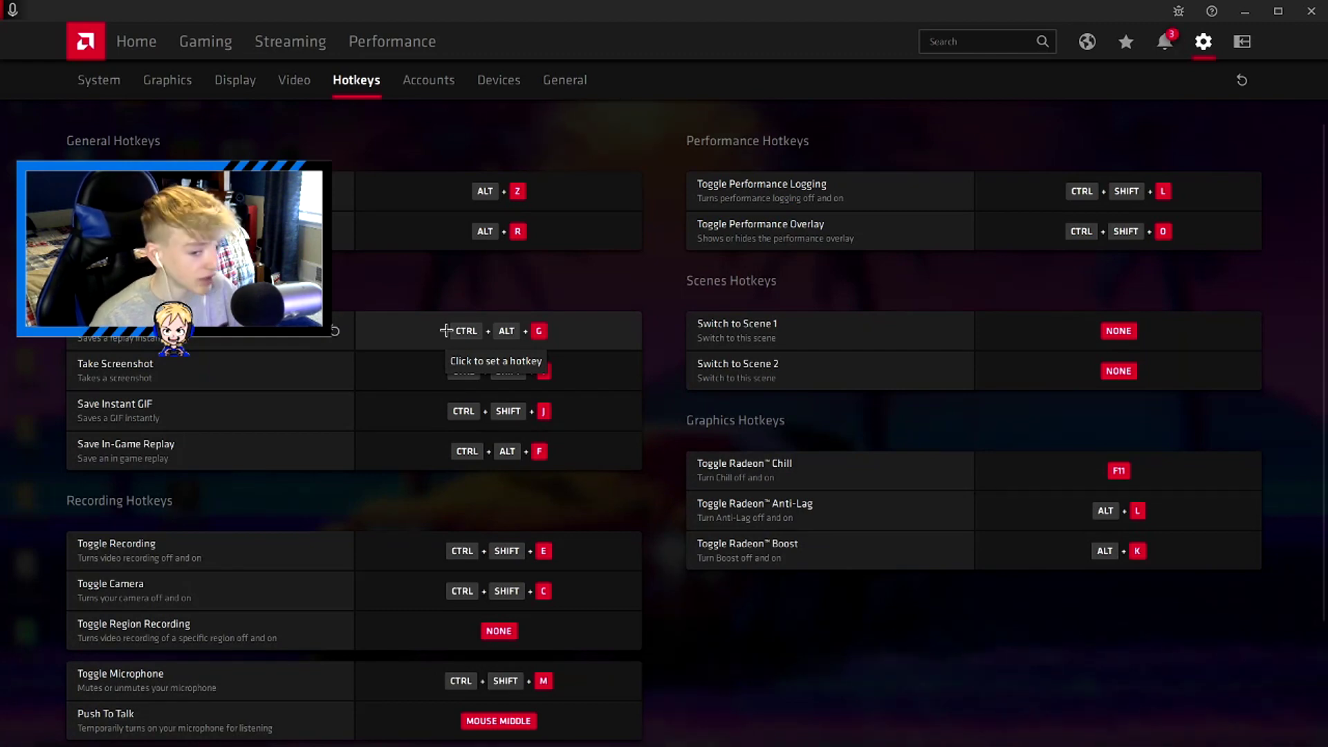
Scroll through the general, recording, performance, scene and graphics hotkey assignments
scroll(836, 537, down, 2)
scroll(833, 549, up, 2)
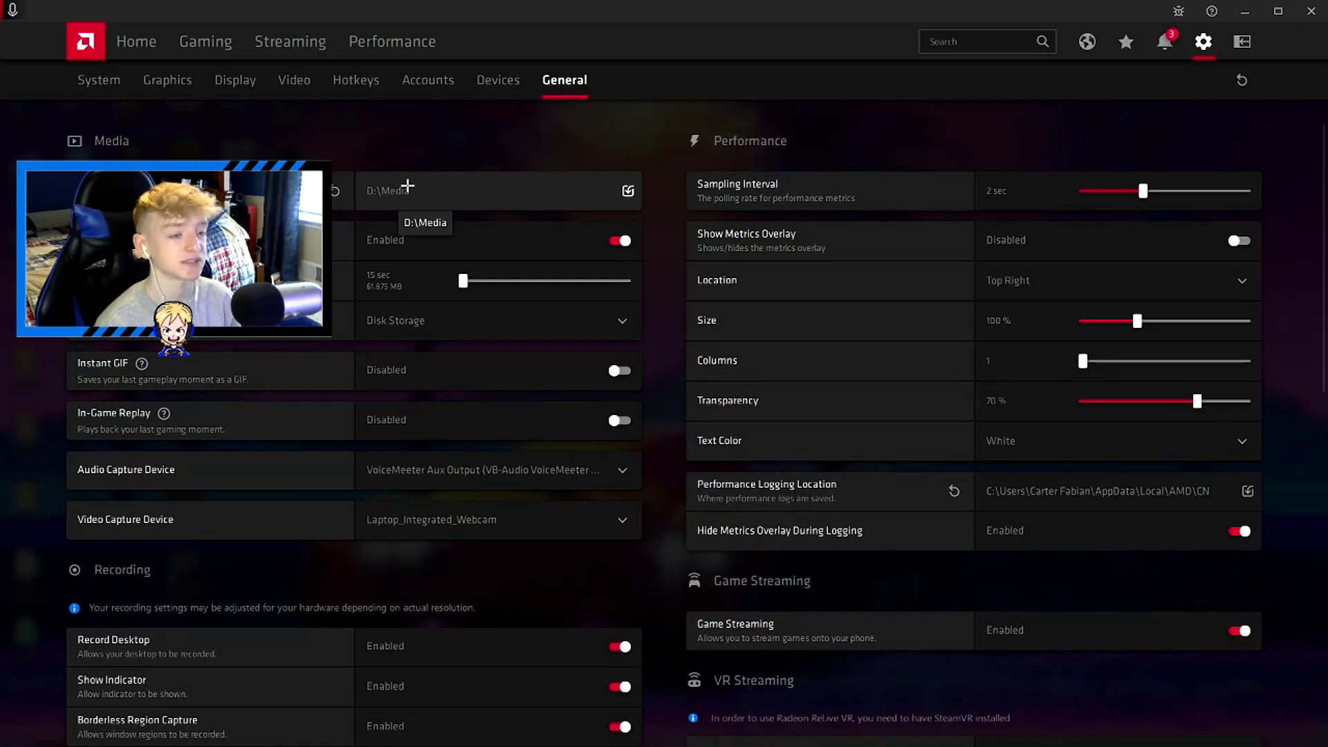
click(627, 190)
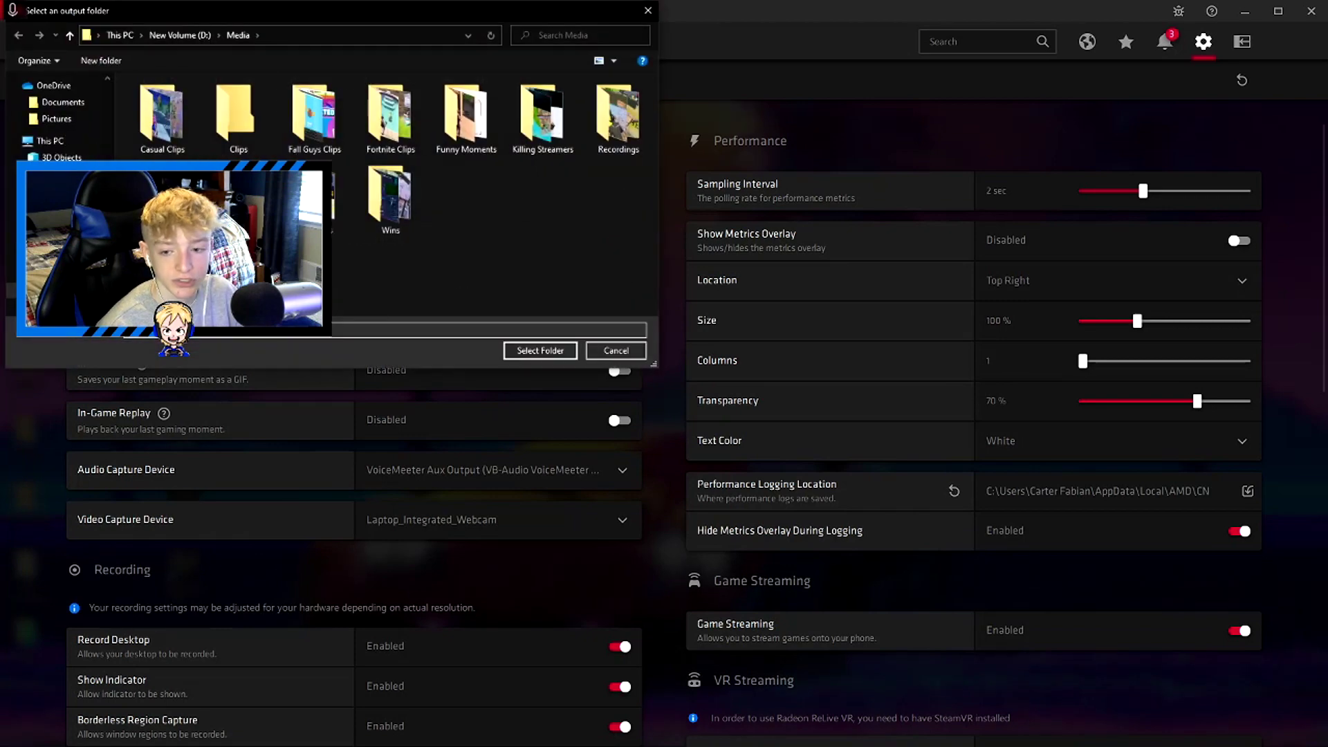
click(553, 350)
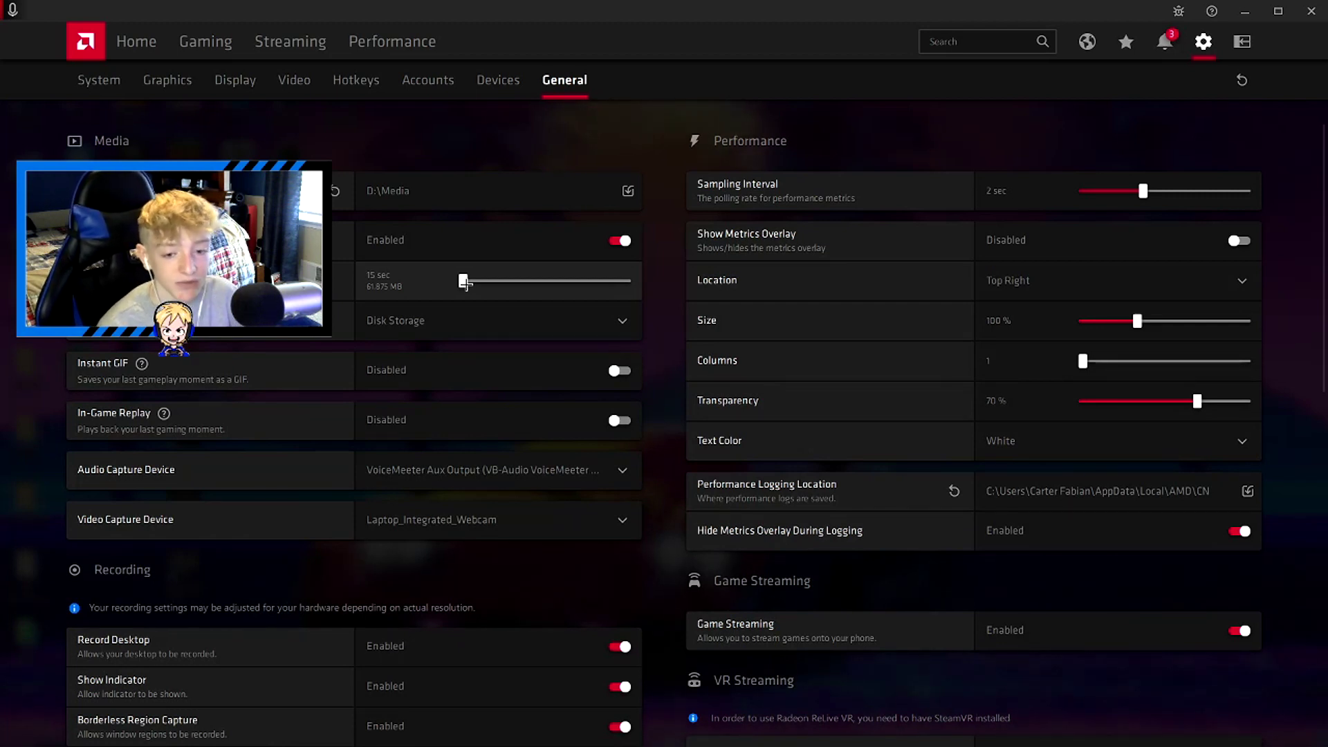
drag(464, 282, 437, 289)
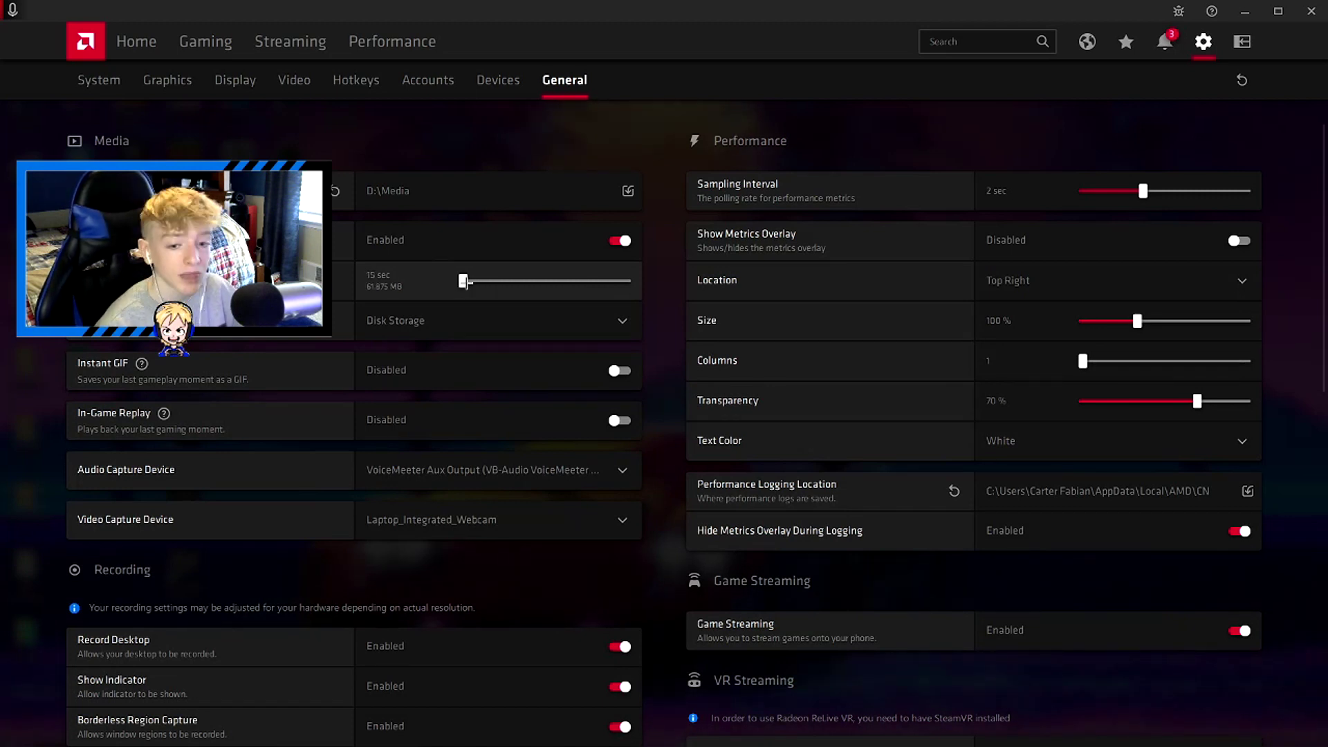
drag(463, 282, 817, 291)
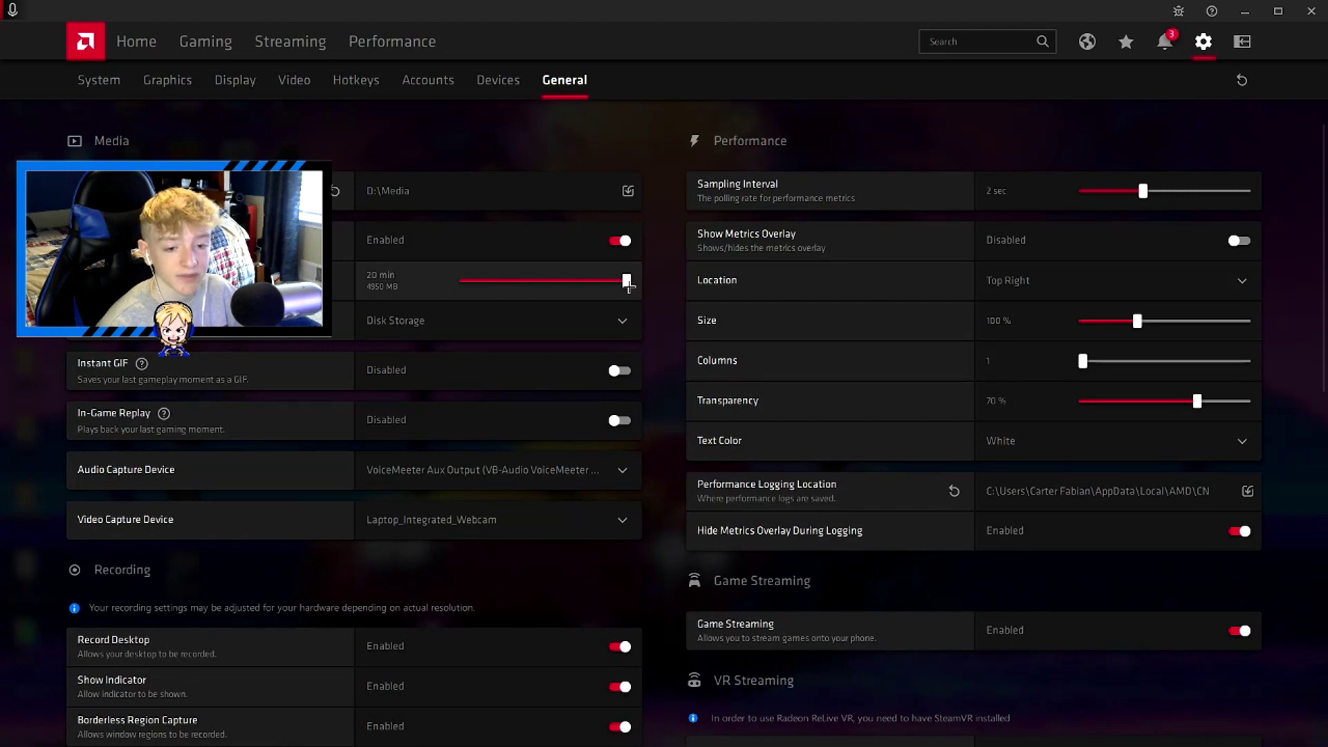
drag(627, 283, 335, 341)
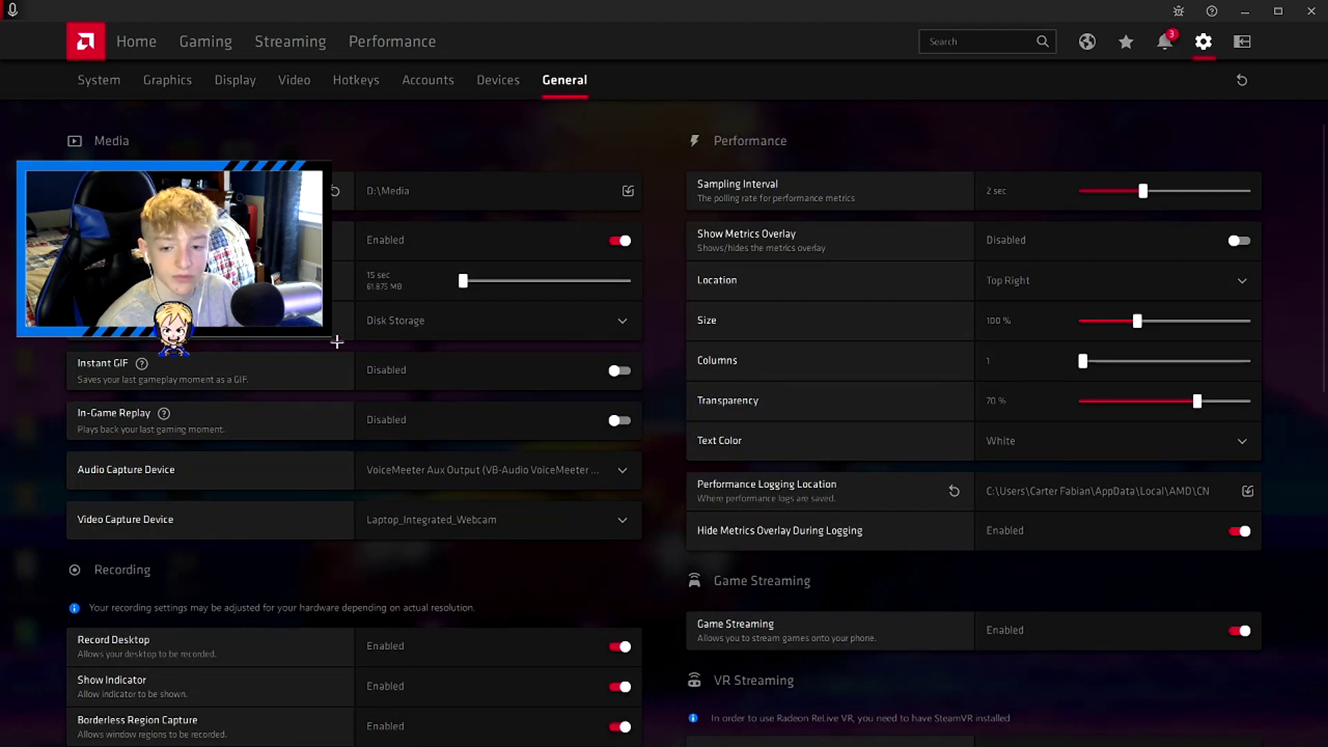
scroll(489, 314, down, 1)
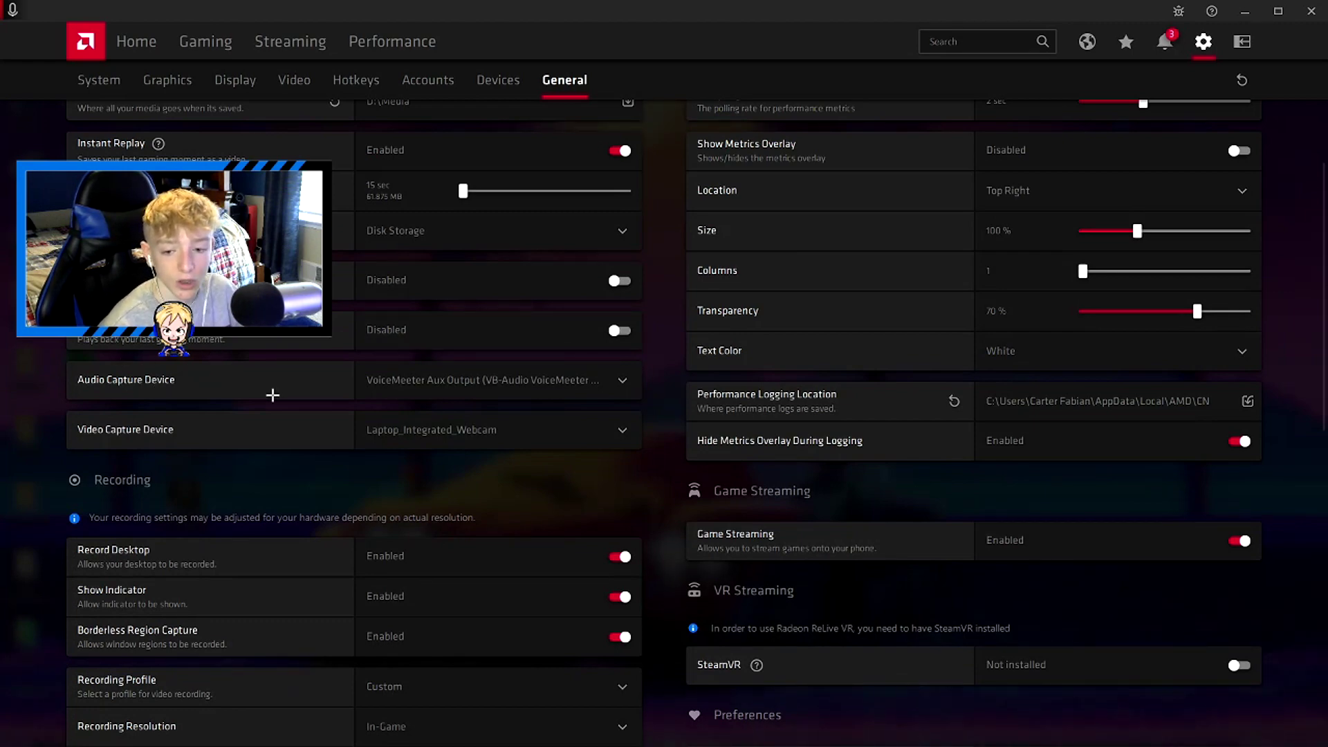
click(387, 380)
click(86, 413)
scroll(356, 404, down, 1)
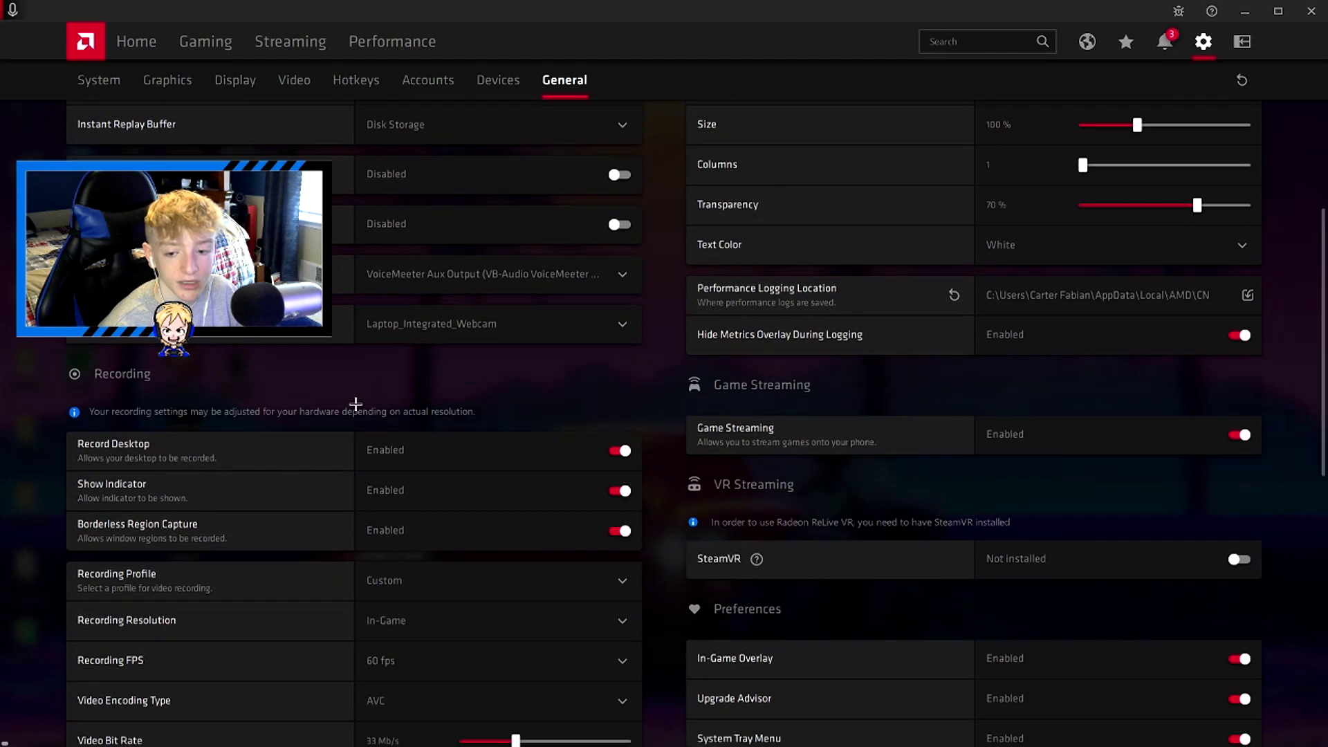
scroll(357, 404, down, 1)
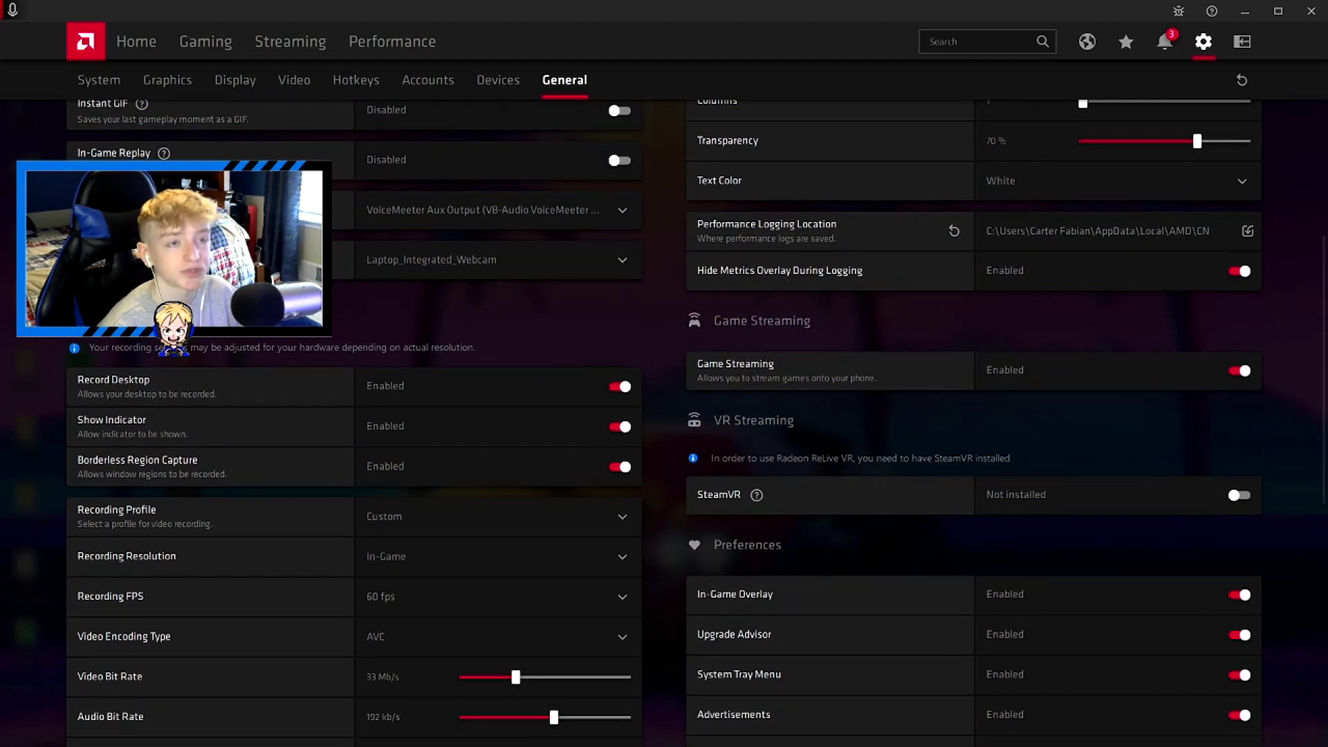
scroll(664, 422, up, 2)
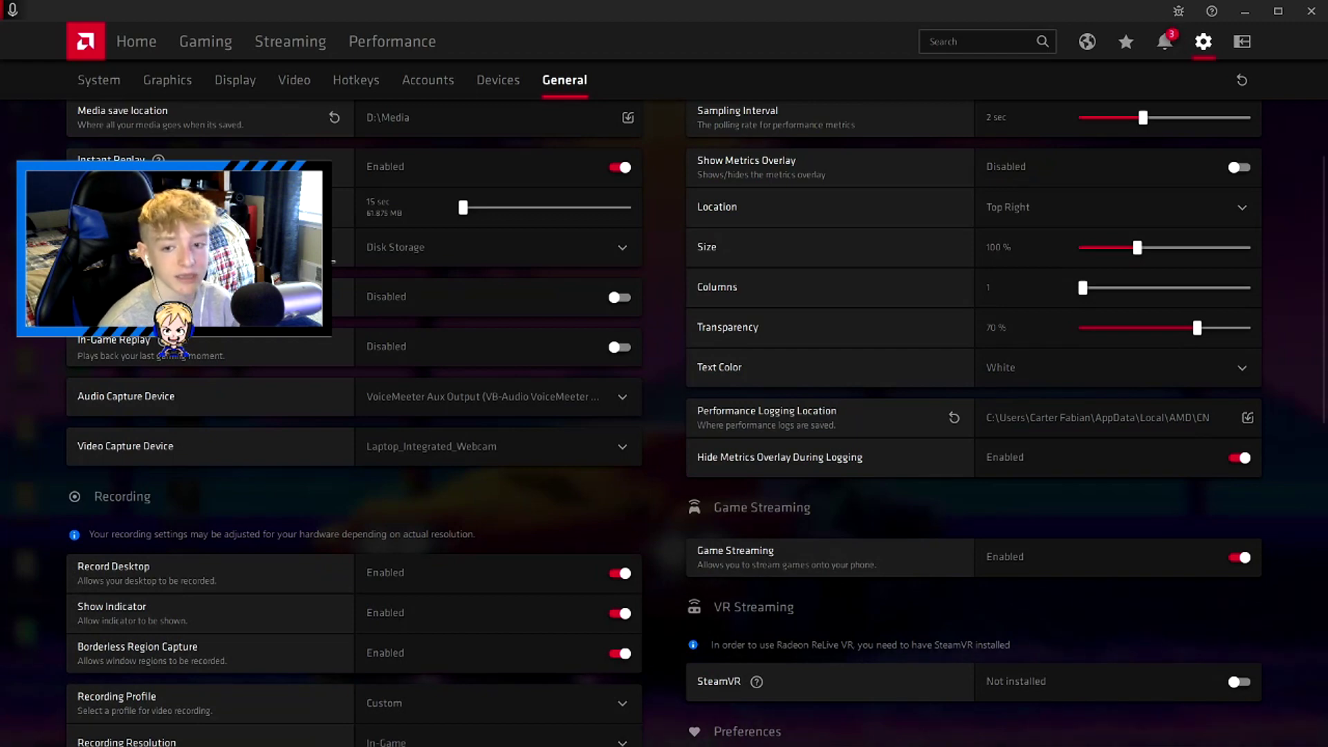
scroll(246, 341, down, 3)
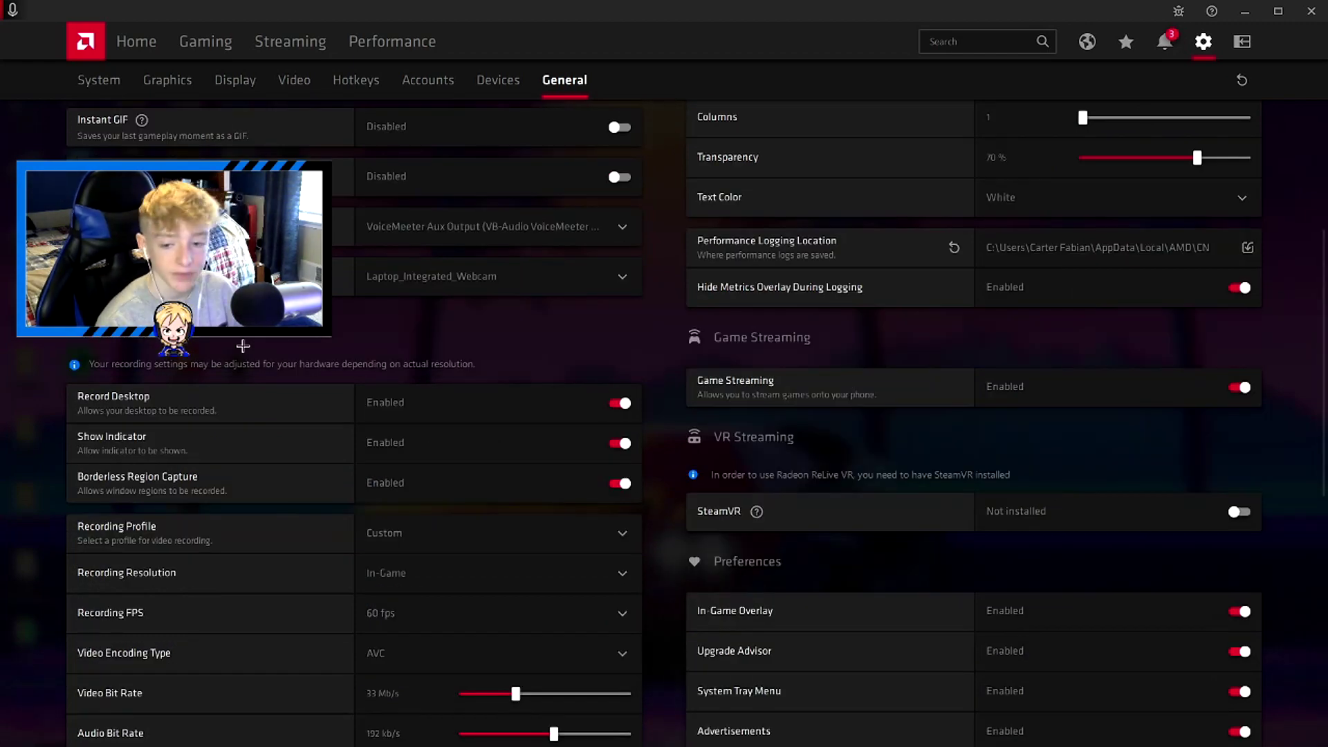
scroll(526, 411, down, 2)
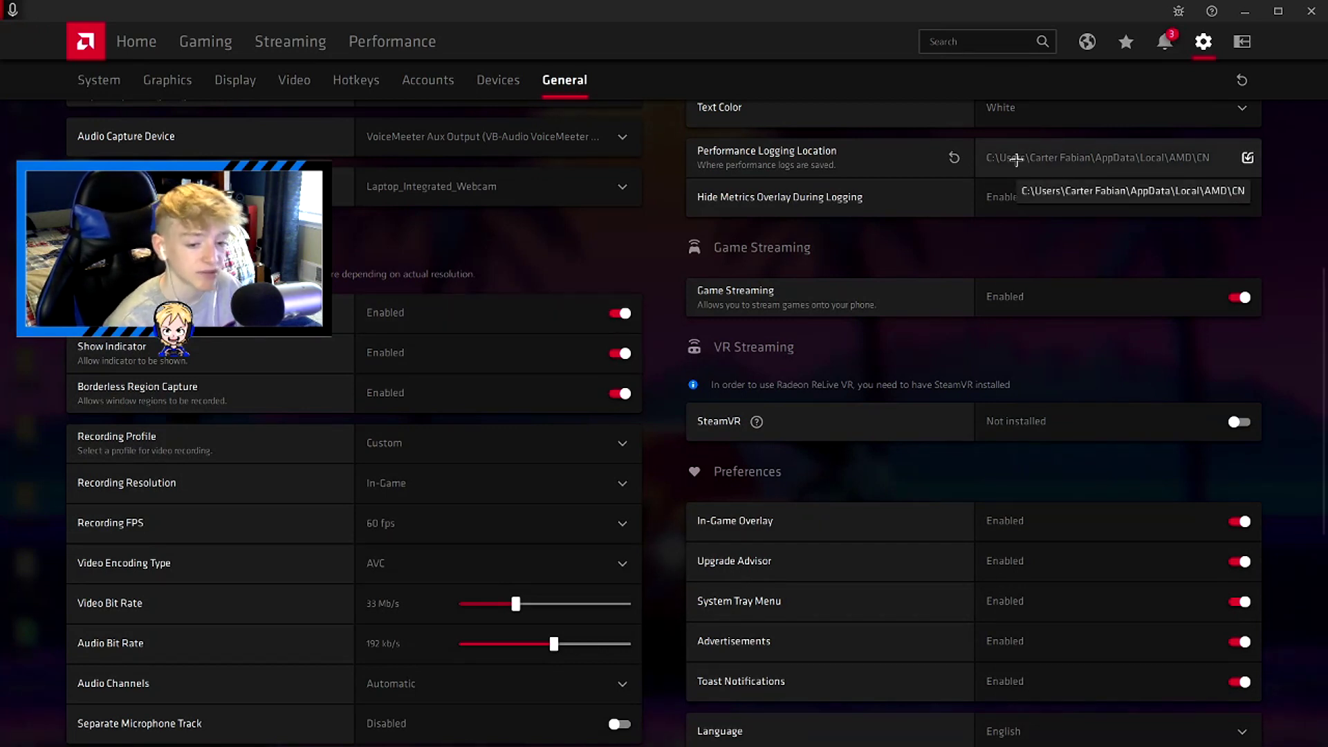
scroll(604, 184, down, 1)
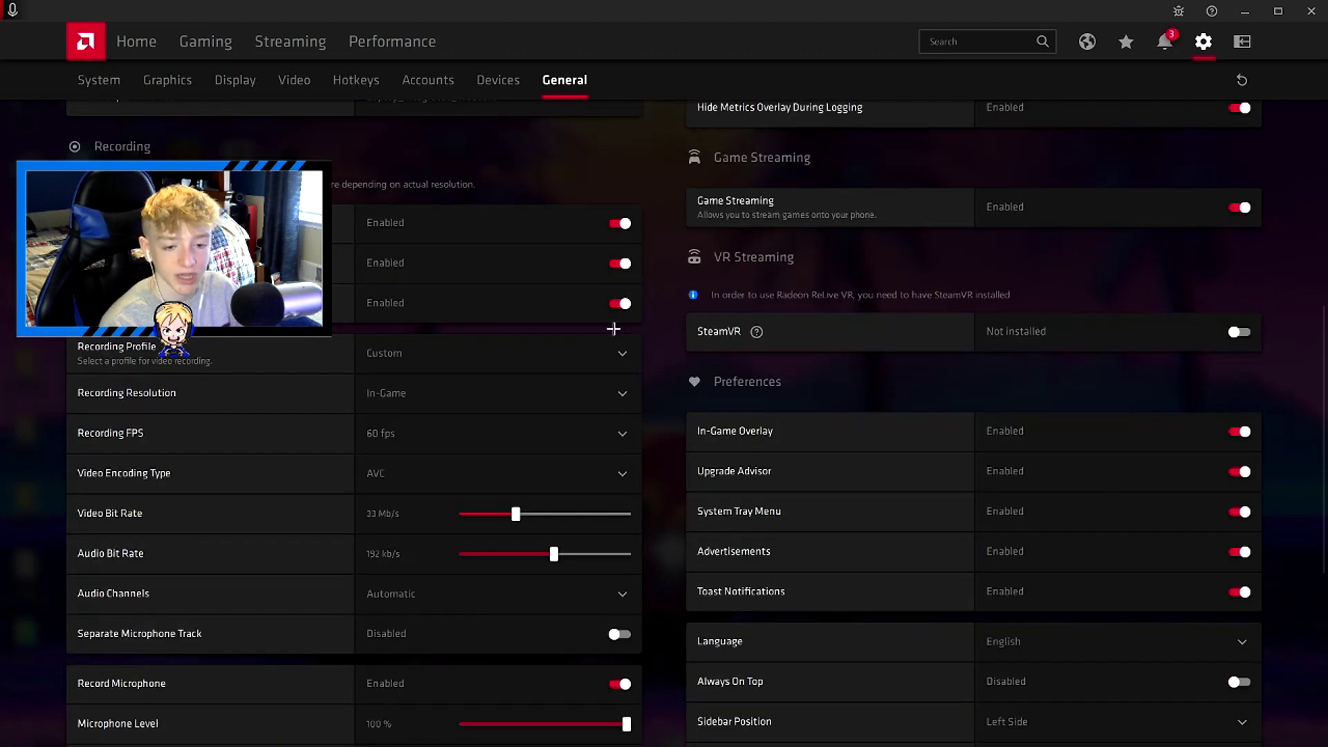
scroll(424, 309, down, 1)
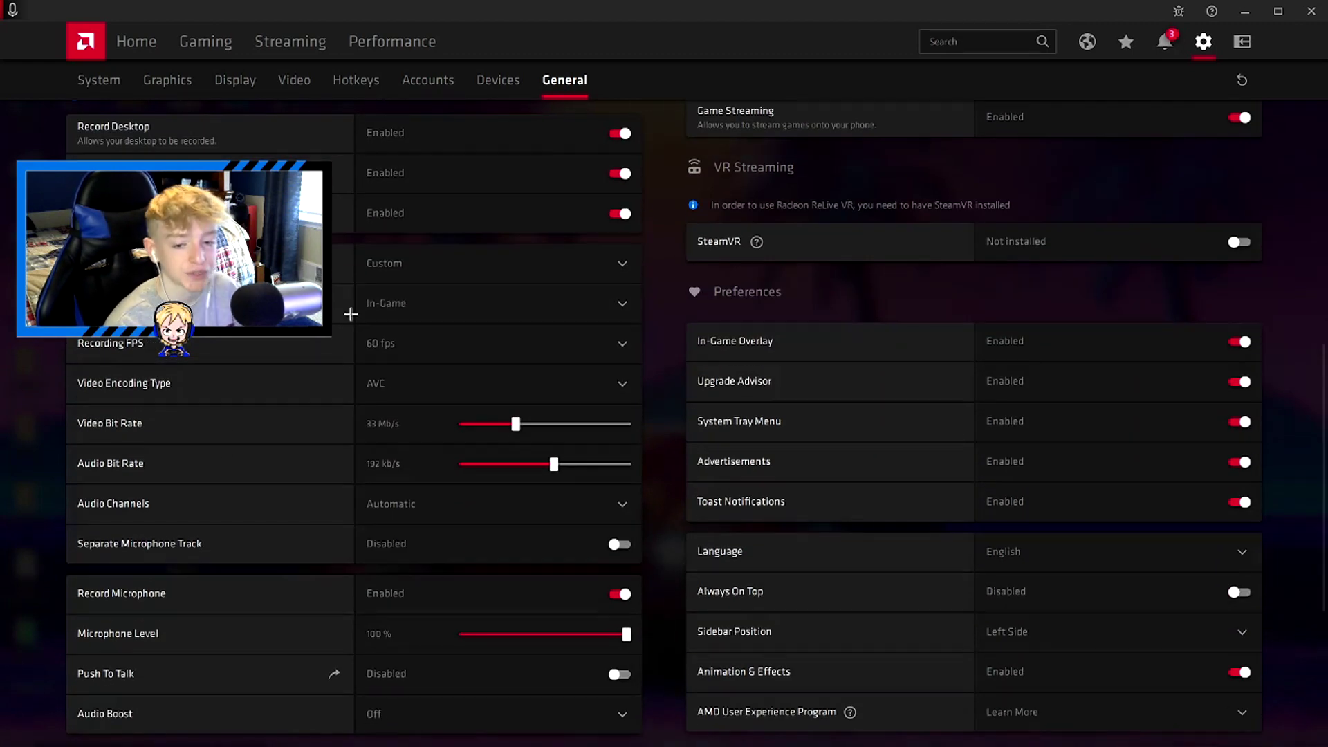
click(468, 339)
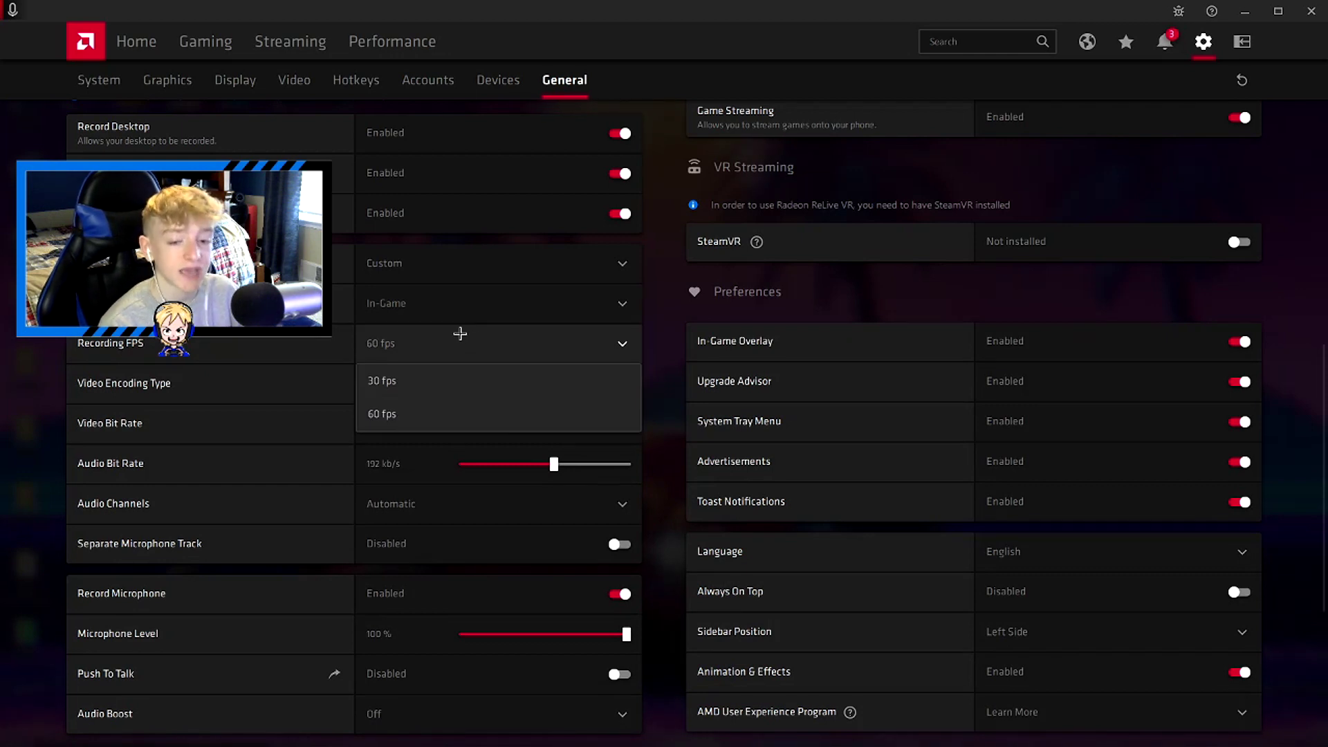
click(425, 414)
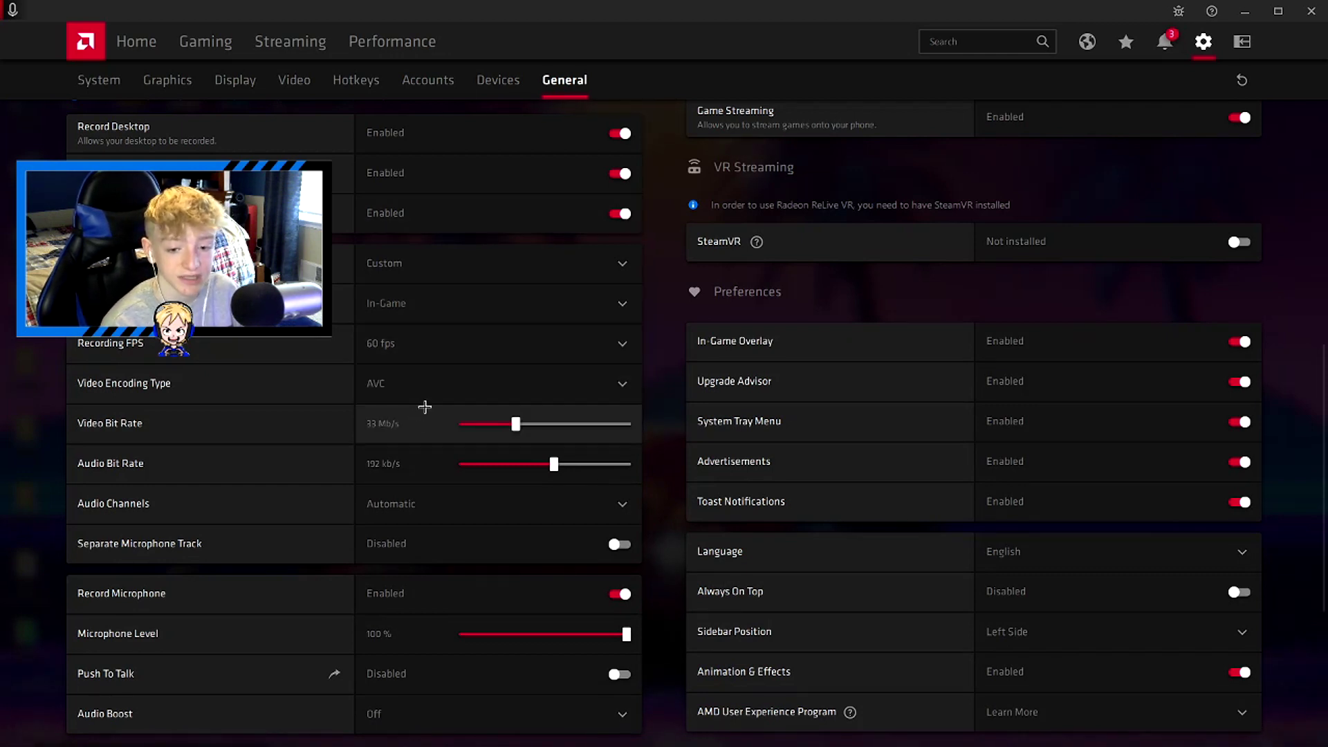
click(422, 337)
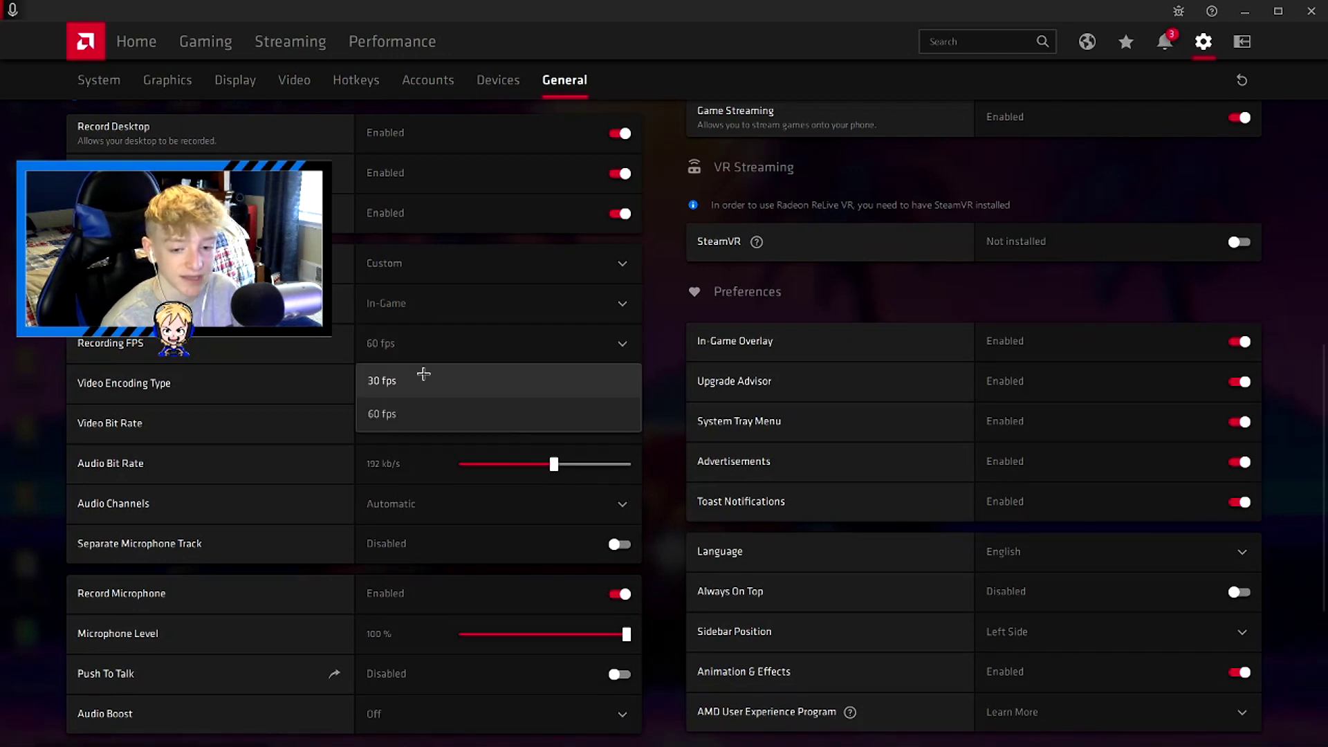
click(434, 414)
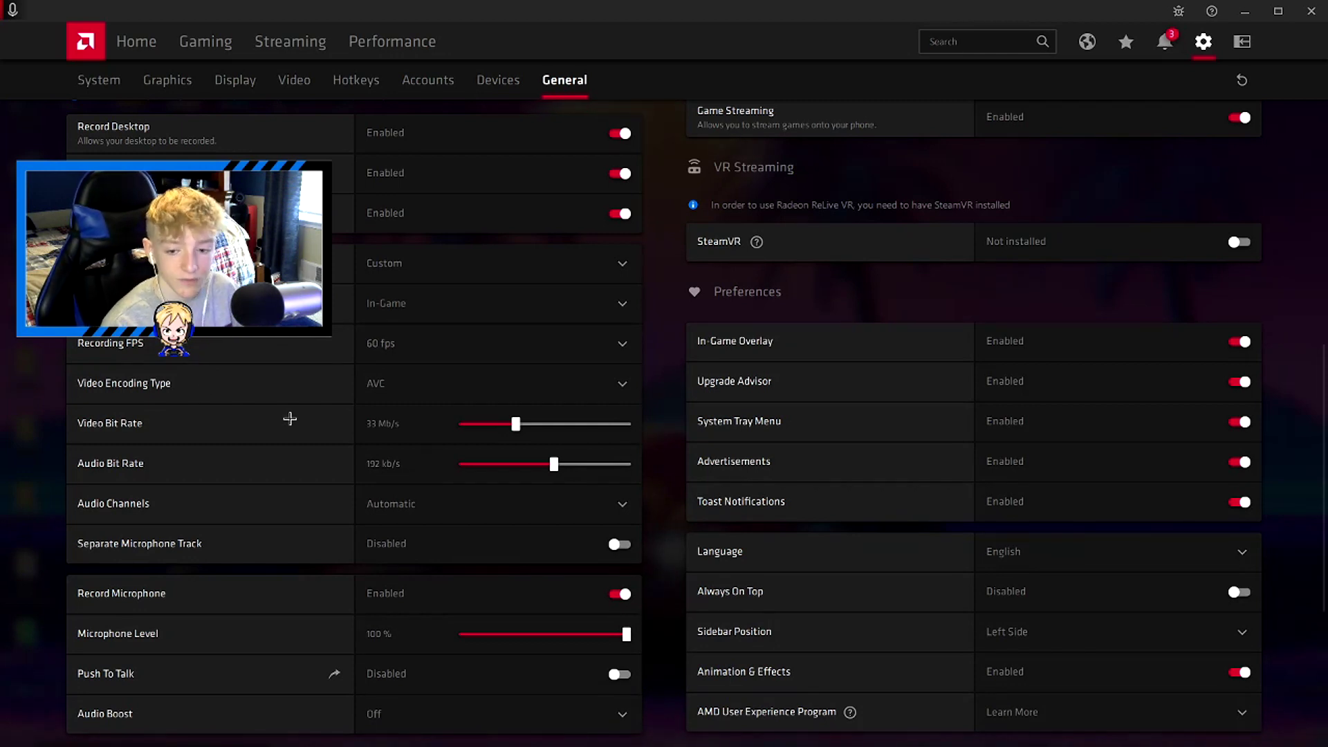
Review the remaining General settings, including Live Streaming and Preferences, then view System information
scroll(369, 415, down, 2)
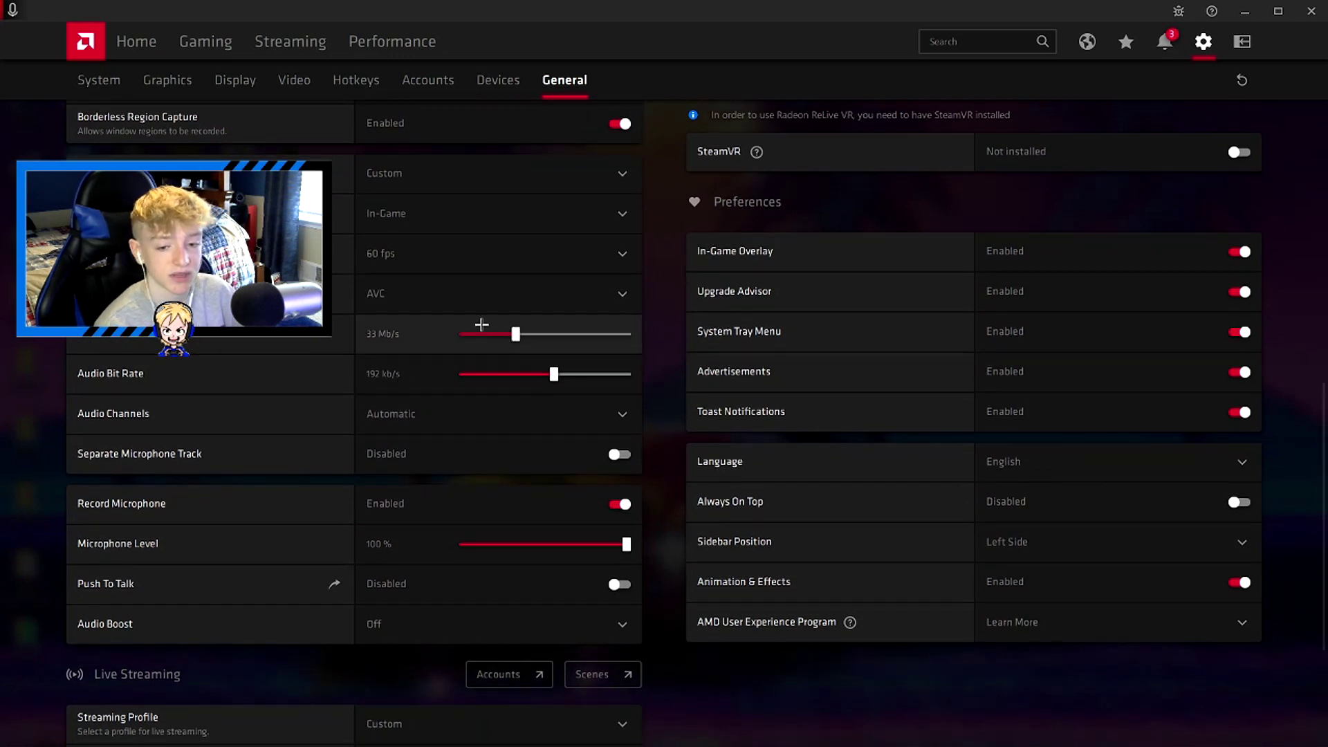
scroll(207, 379, down, 2)
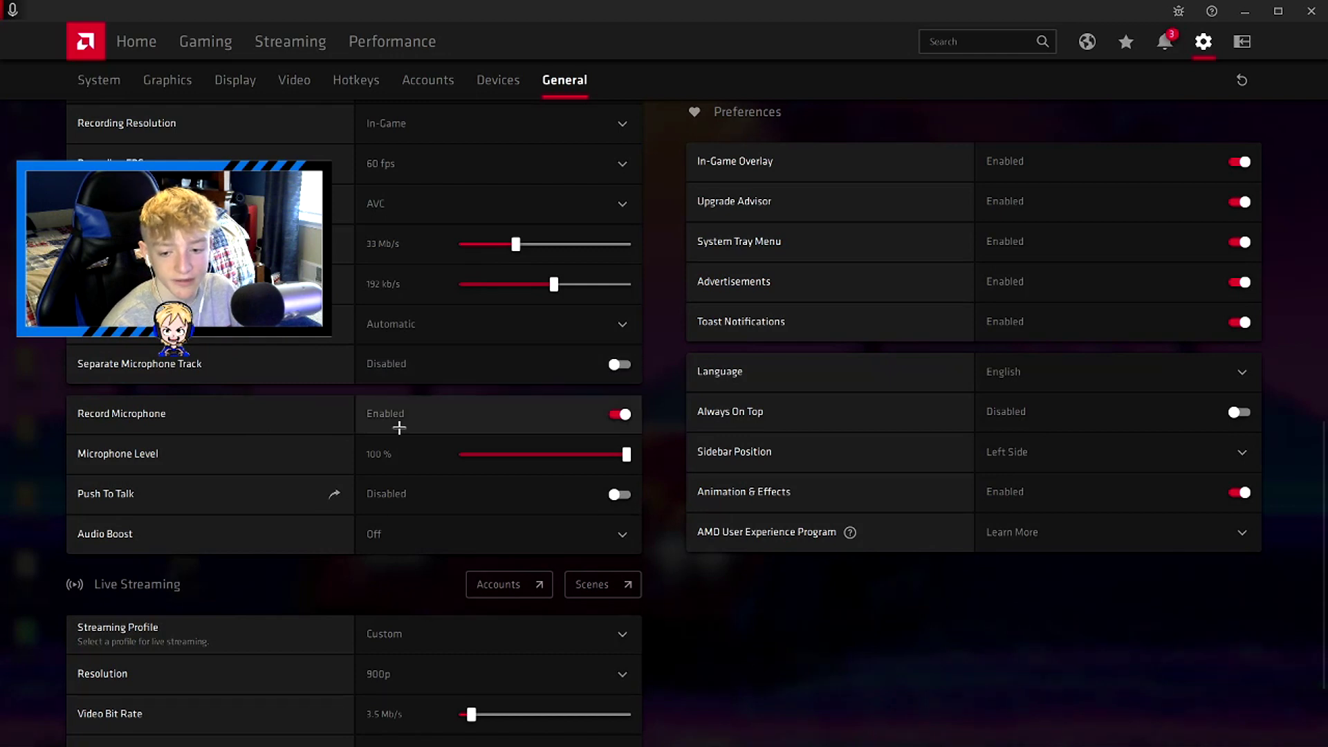
scroll(397, 427, down, 3)
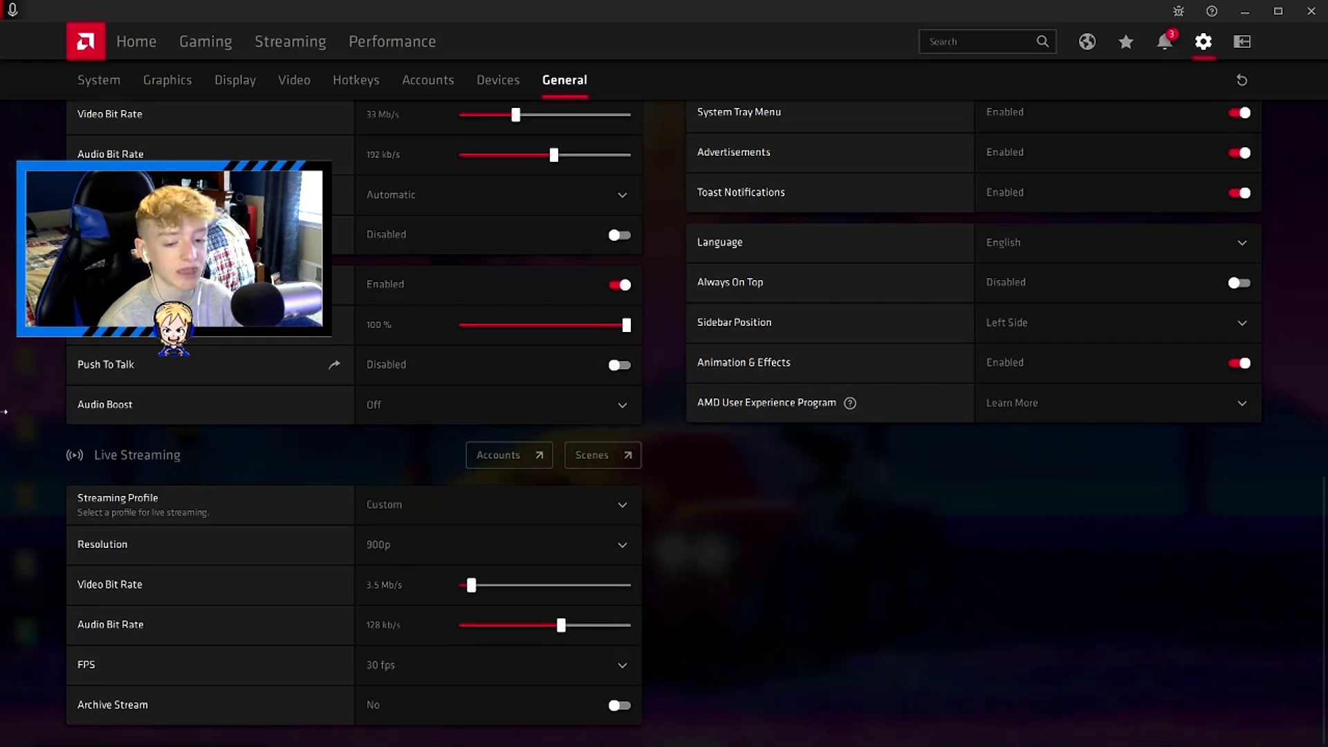
scroll(5, 412, up, 10)
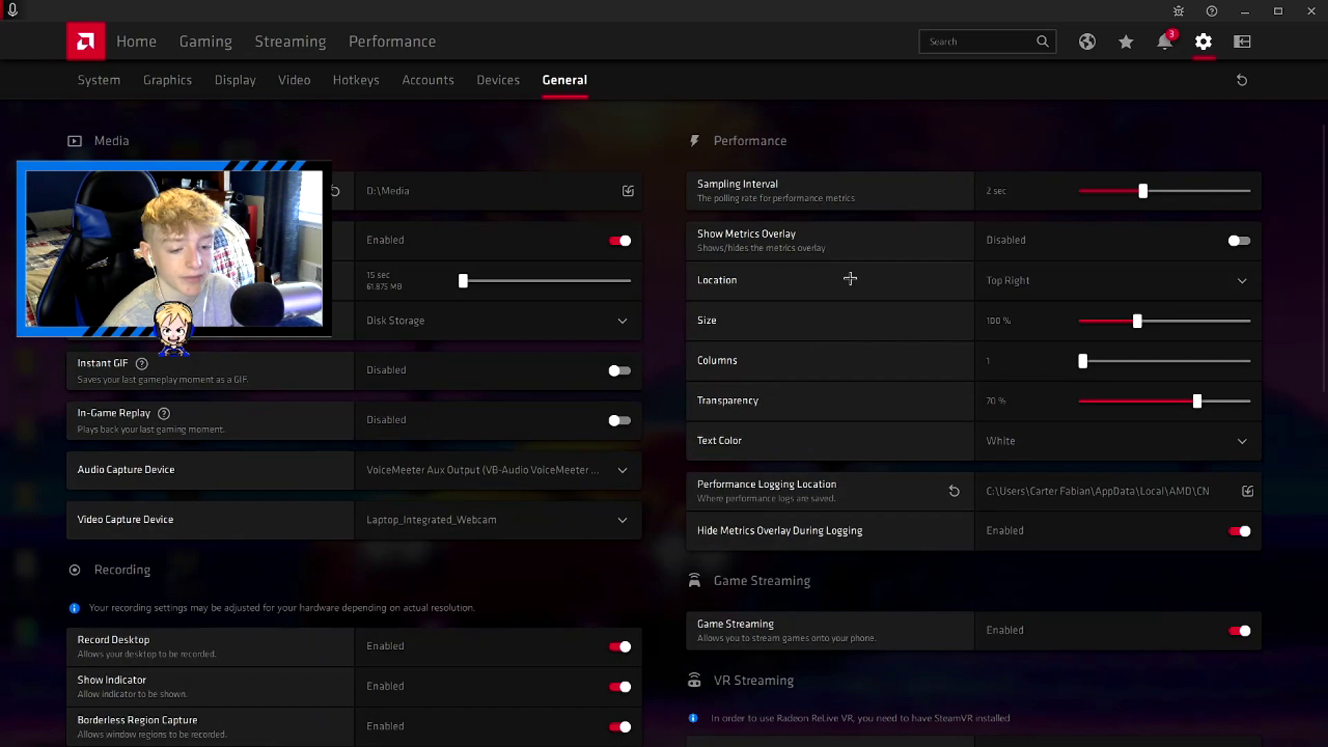
scroll(816, 284, down, 5)
scroll(816, 284, down, 8)
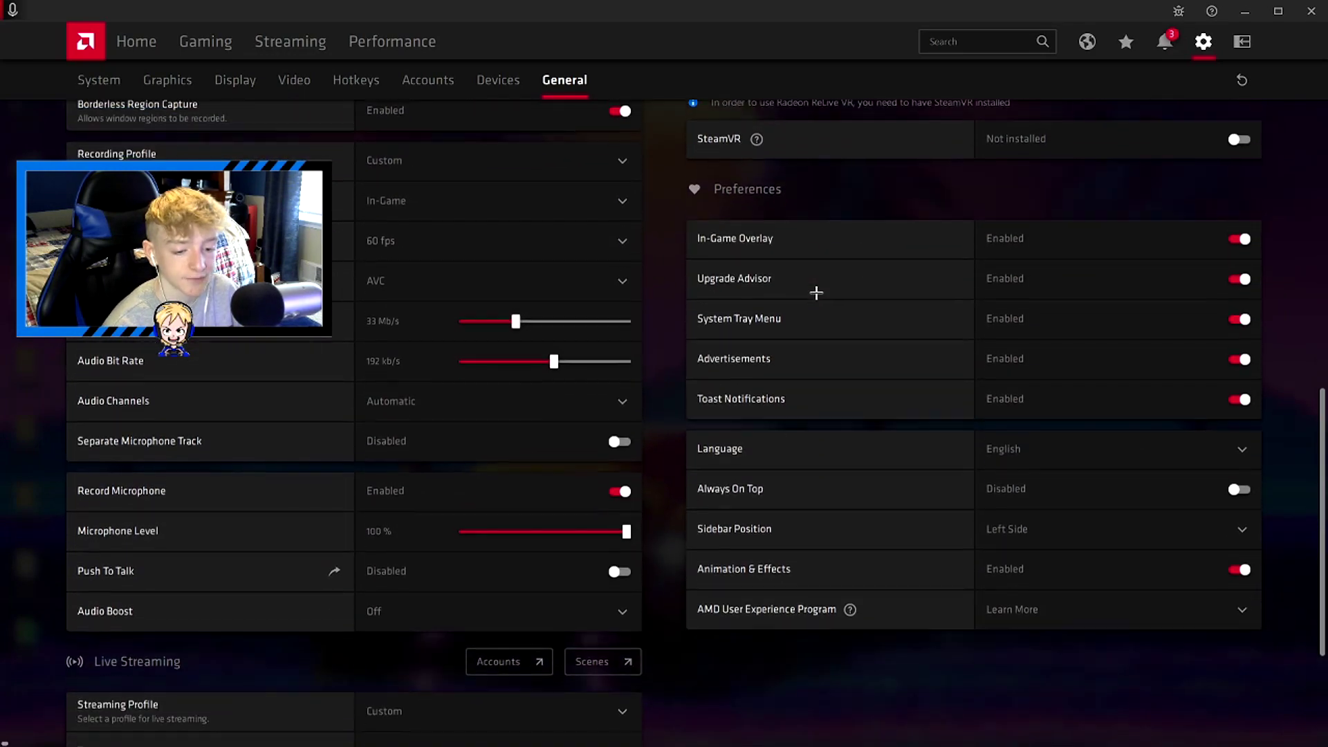
scroll(810, 374, up, 13)
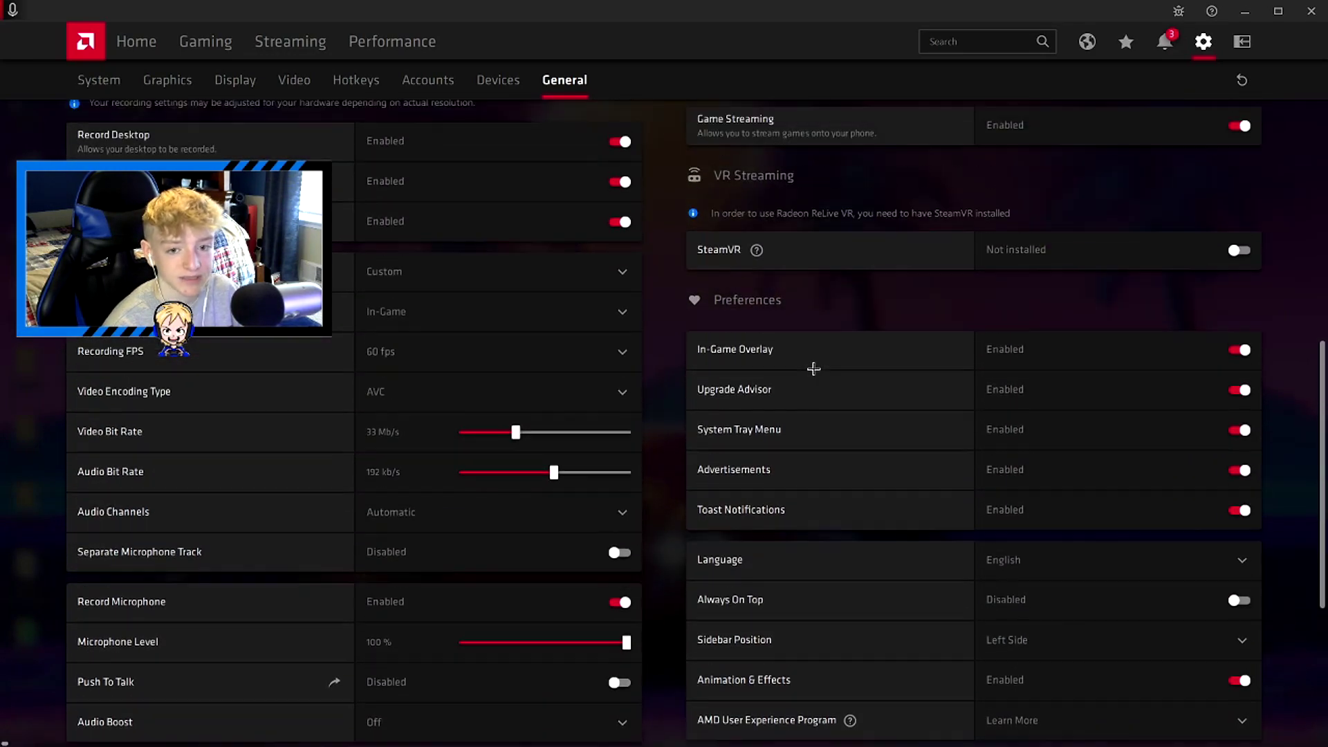
click(99, 79)
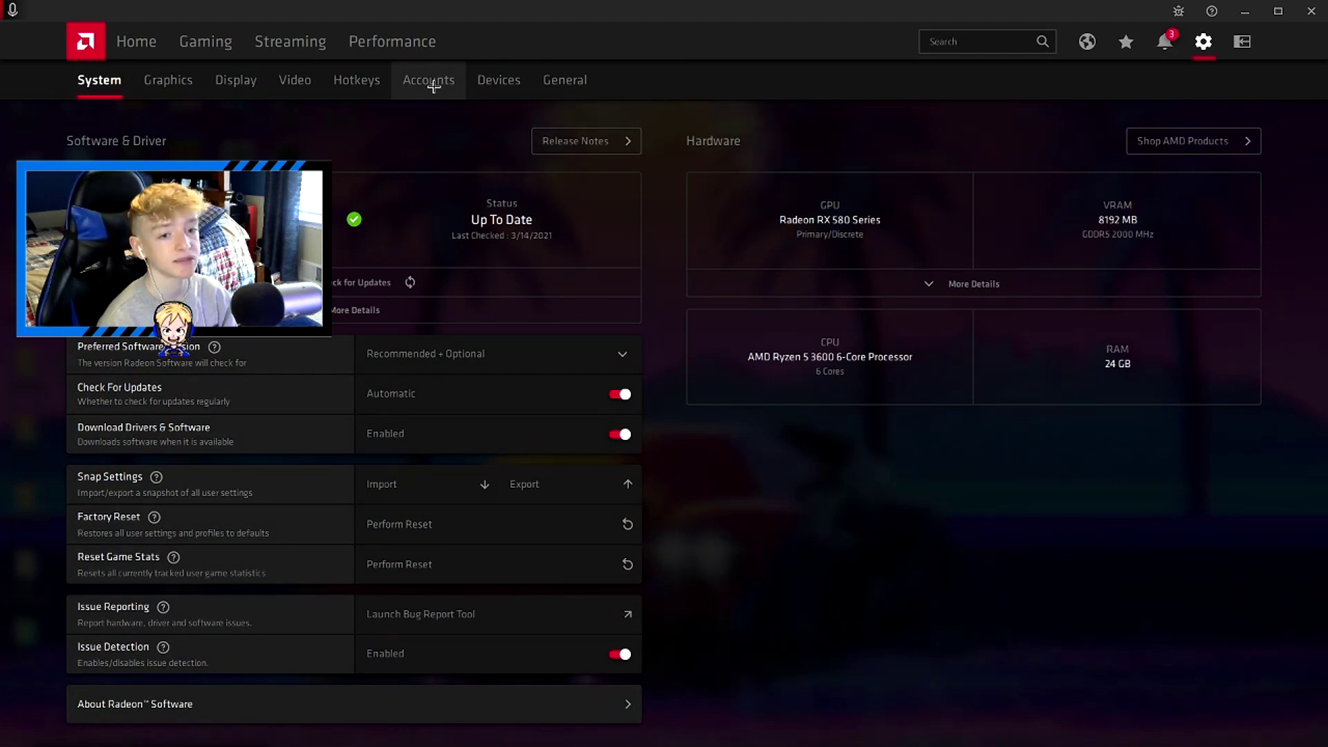
Return from the Gaming section to the Home dashboard
click(206, 43)
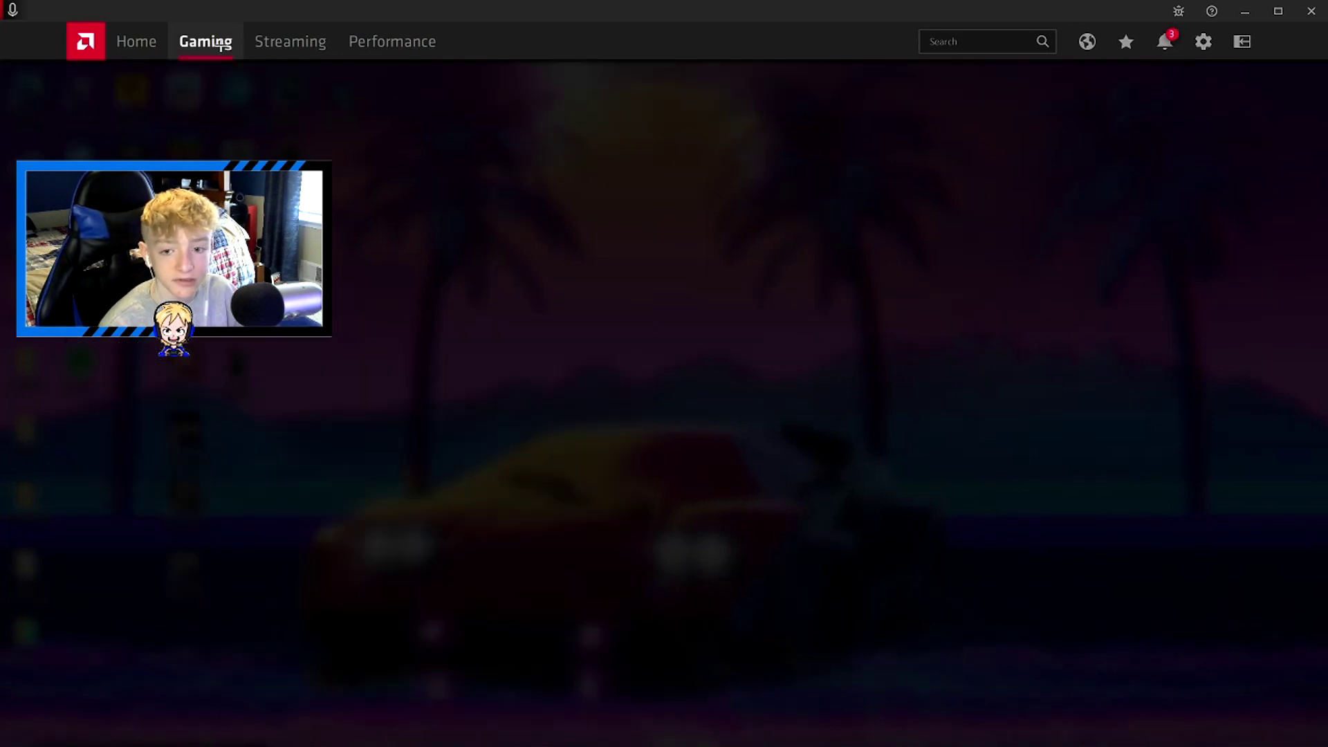
click(137, 43)
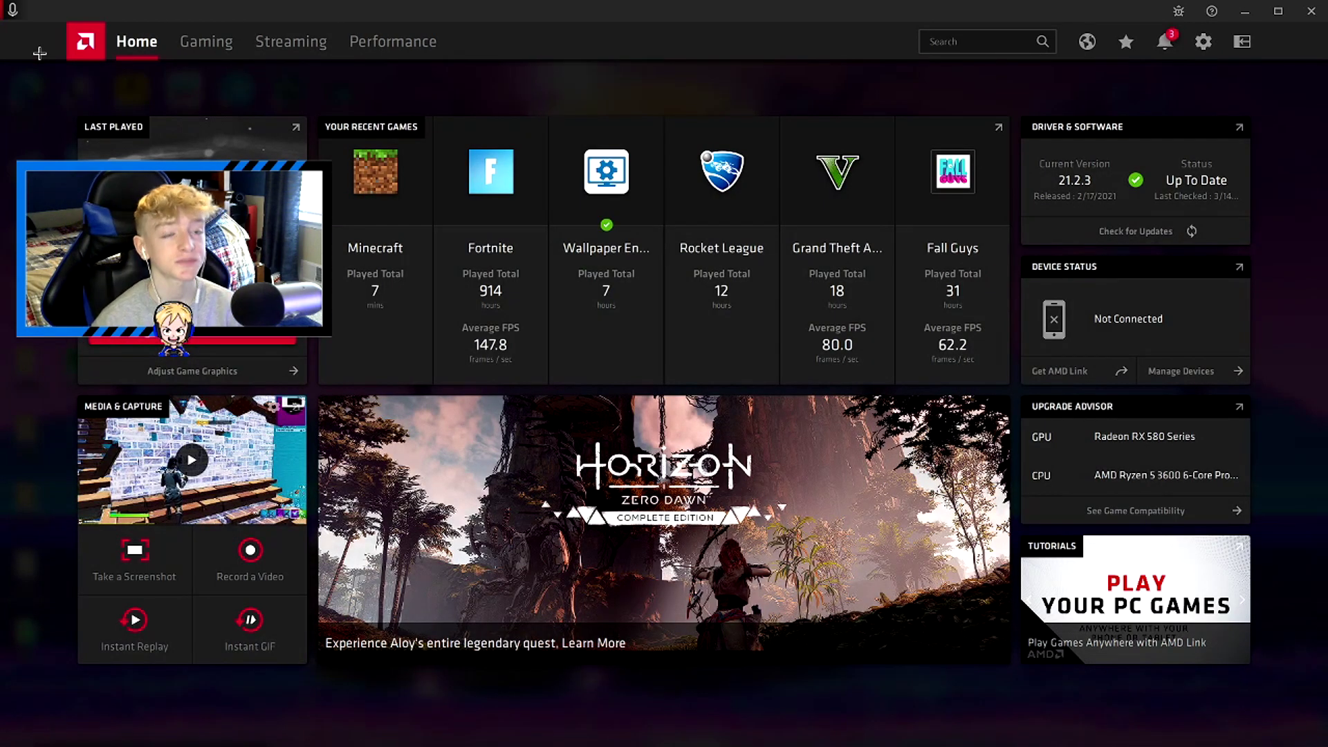